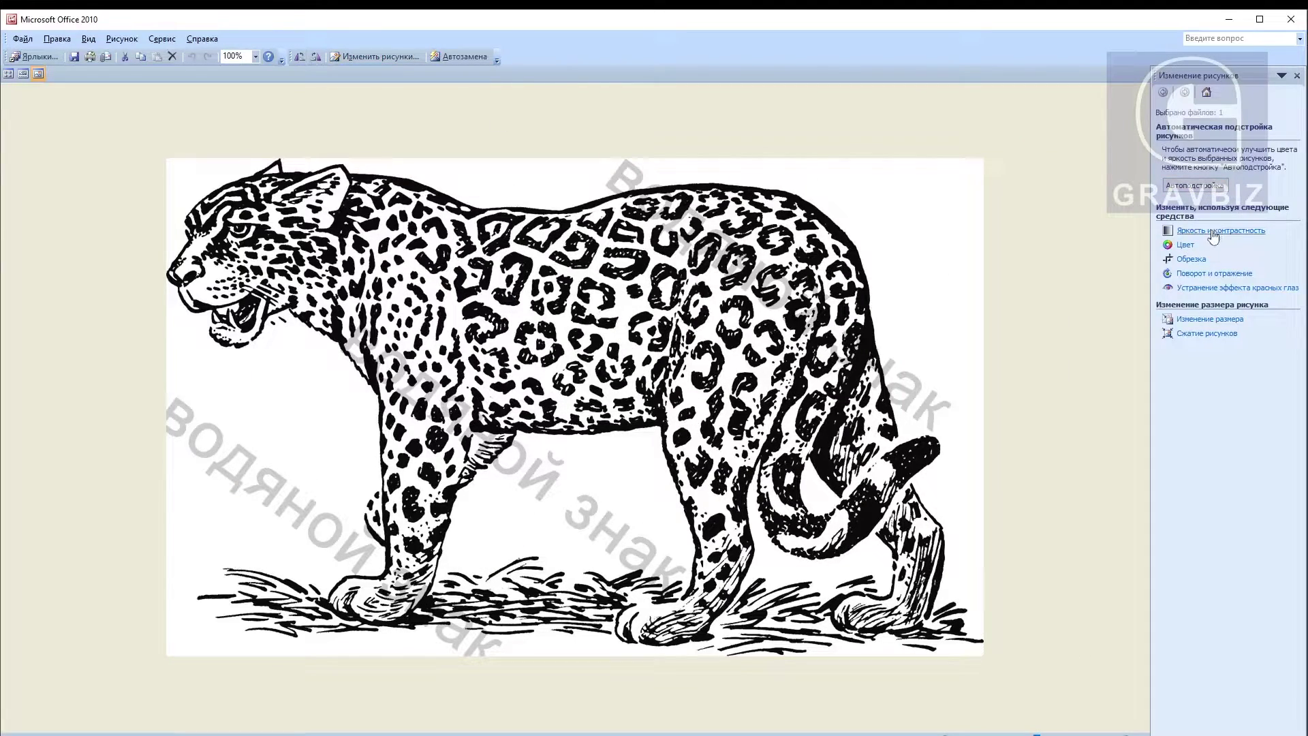
Step: Set the leopard picture's brightness to 39 and contrast to 79 to remove the watermark, and save leopard.jpg
click(1217, 230)
drag(1201, 232, 1223, 266)
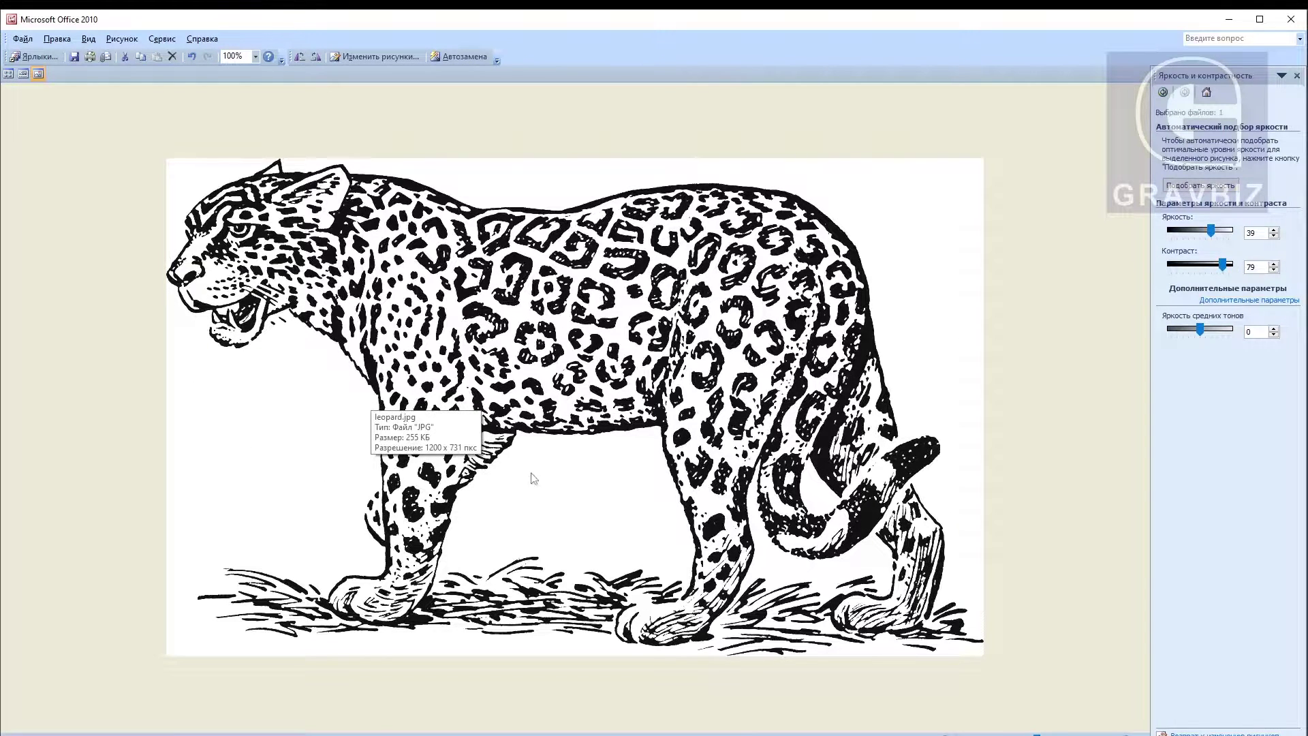
click(74, 56)
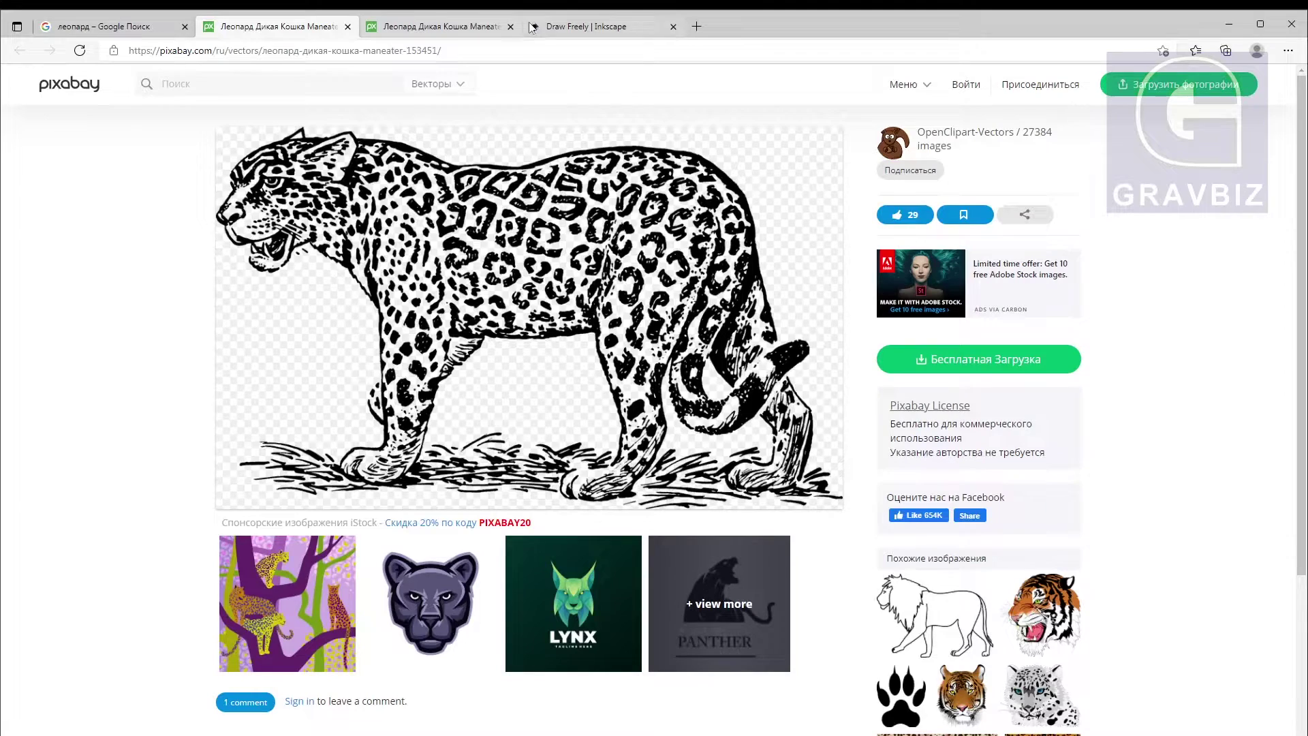
Step: Switch to the Inkscape website in the browser and open the current version's download page for 64-bit Windows
click(607, 27)
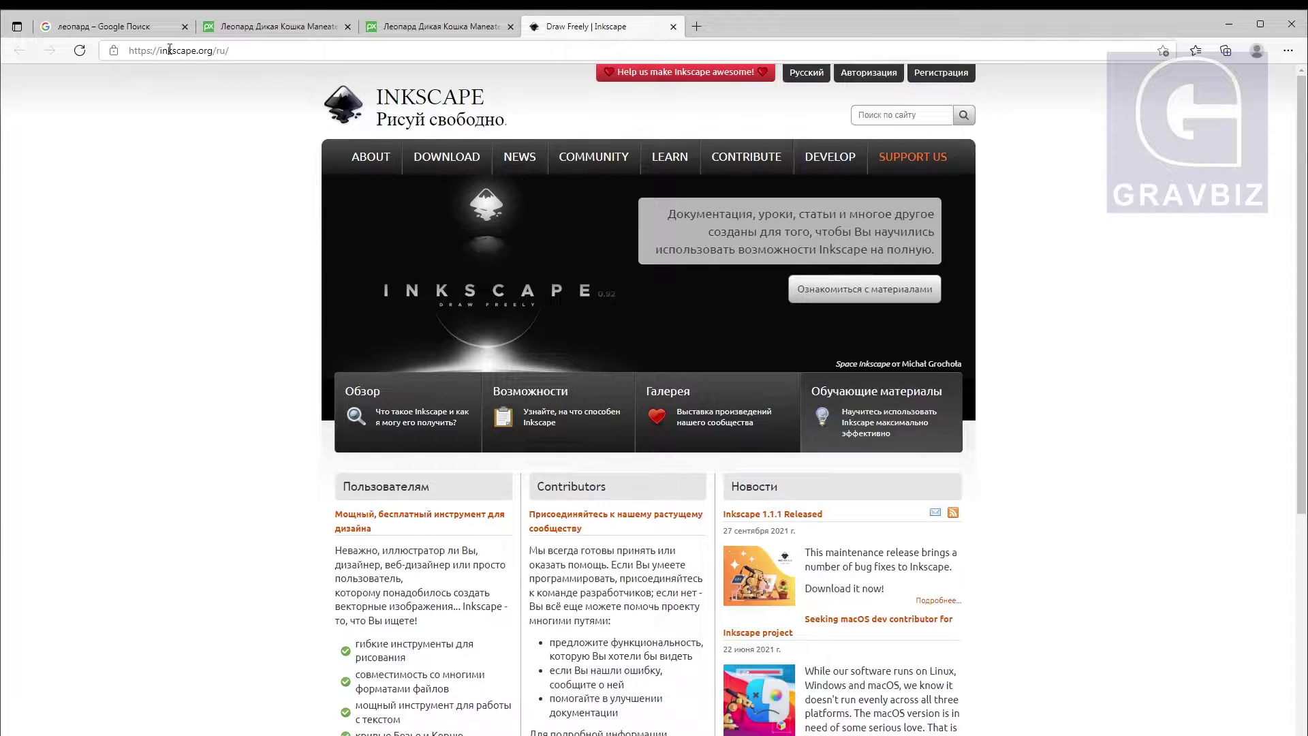
mouse_move(443, 154)
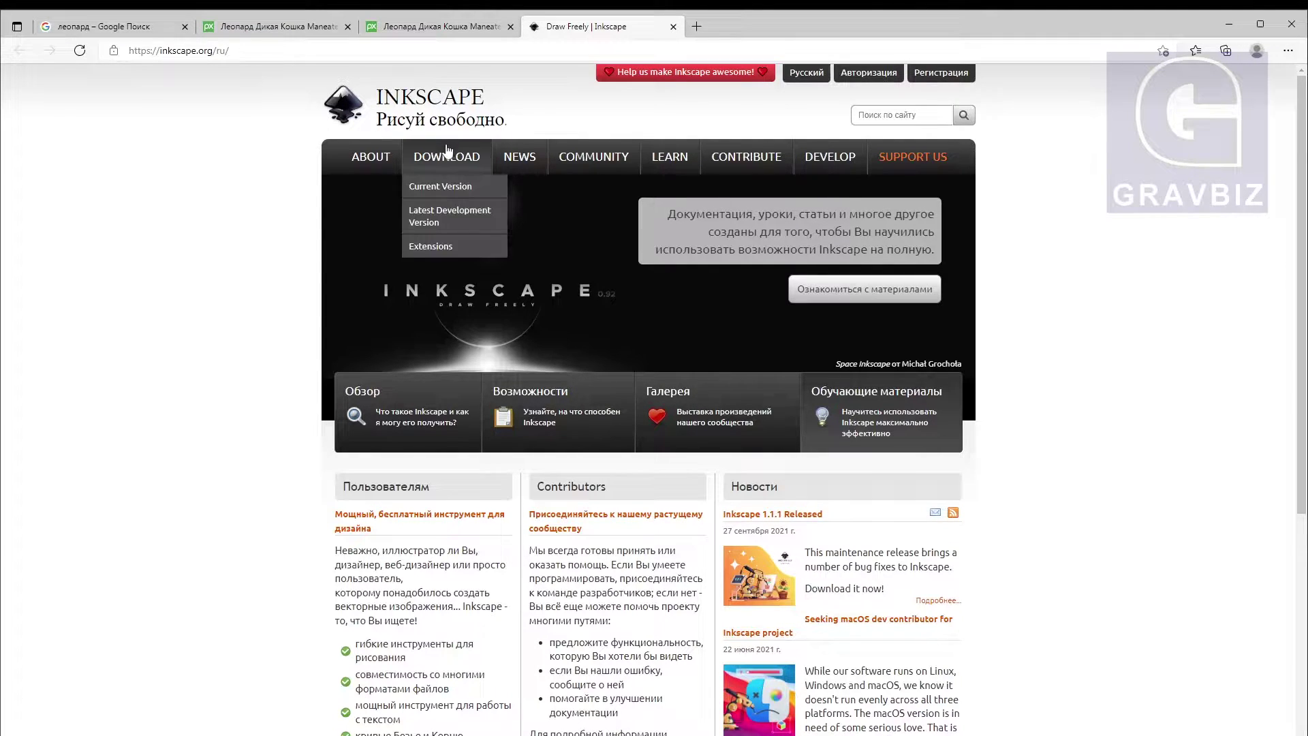
click(458, 192)
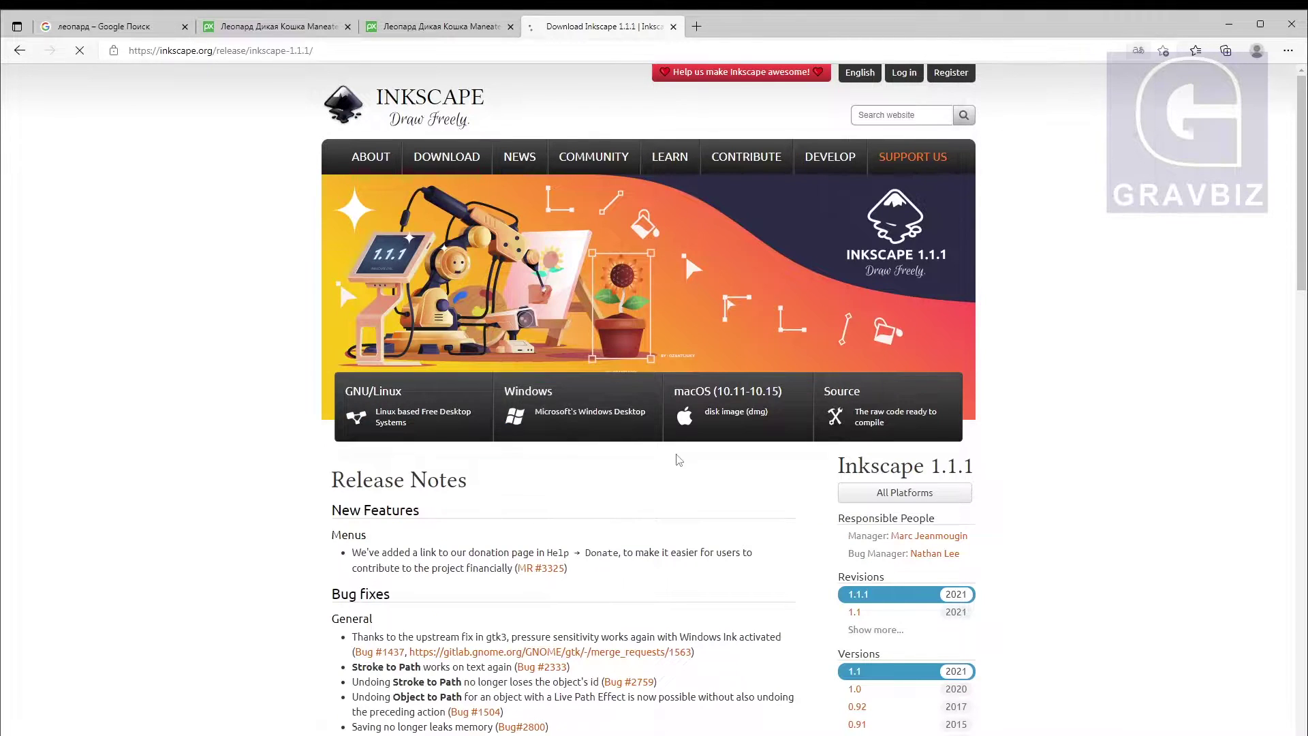
click(566, 376)
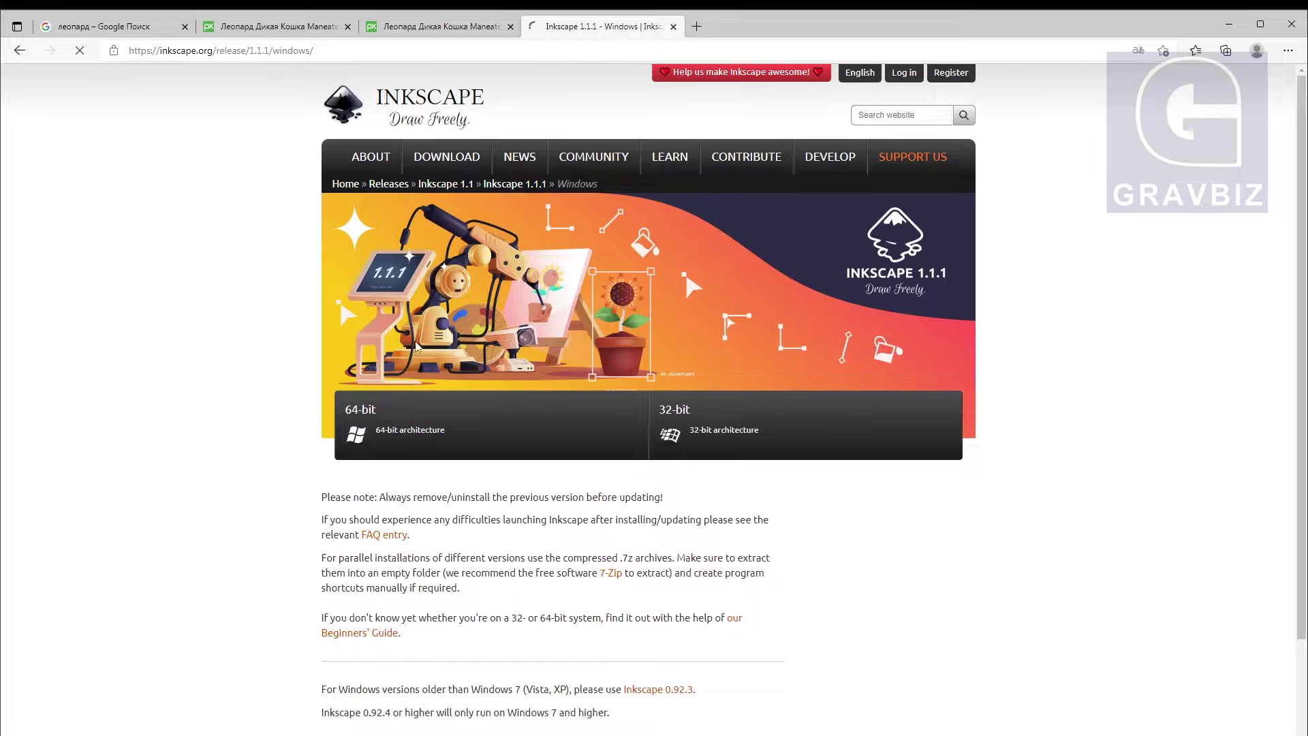
click(622, 409)
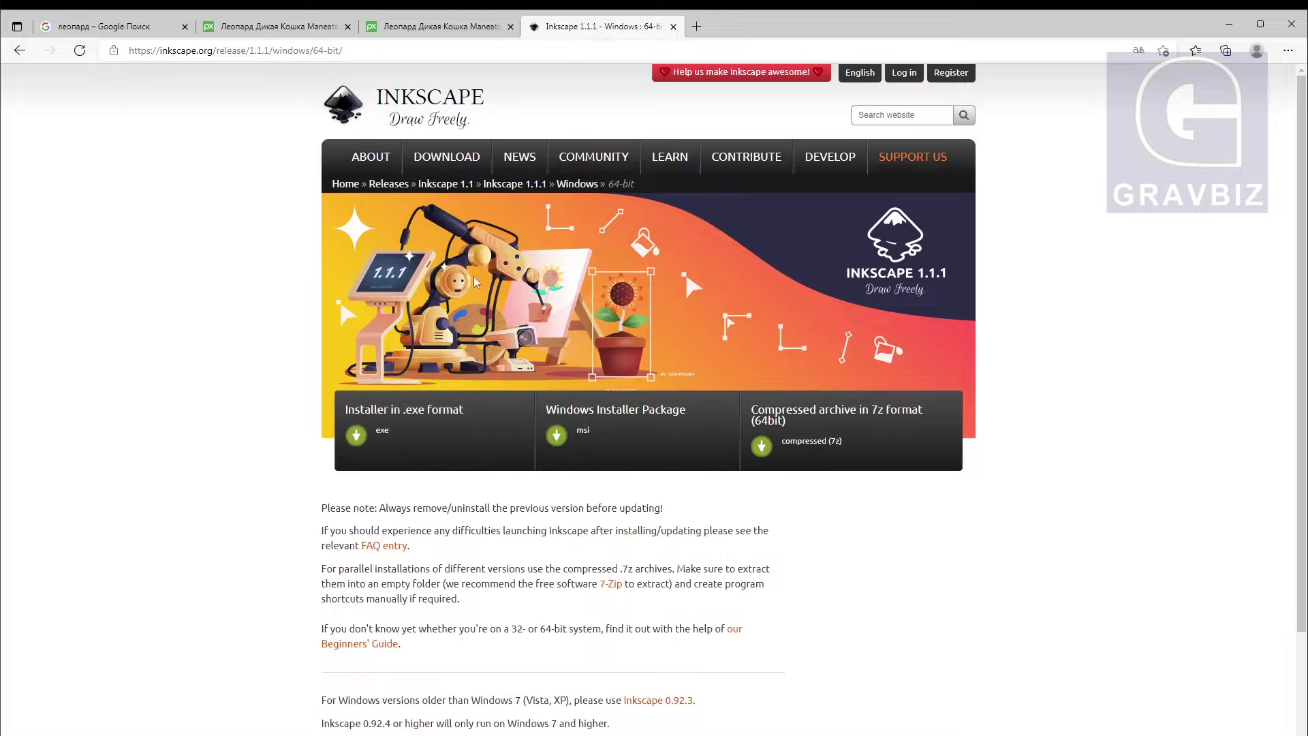
mouse_move(424, 158)
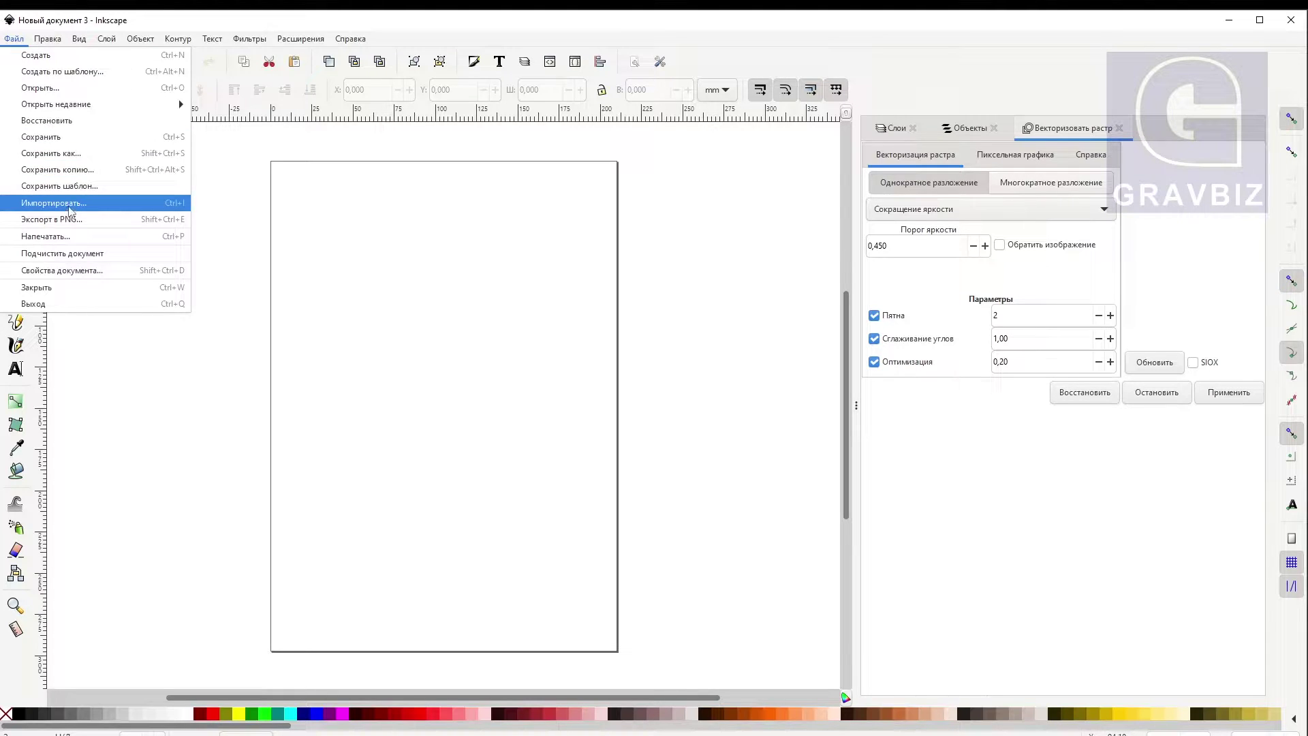
Step: Switch to Inkscape and import leopard.jpg as an embedded image, with DPI from the file and smooth rendering
click(69, 211)
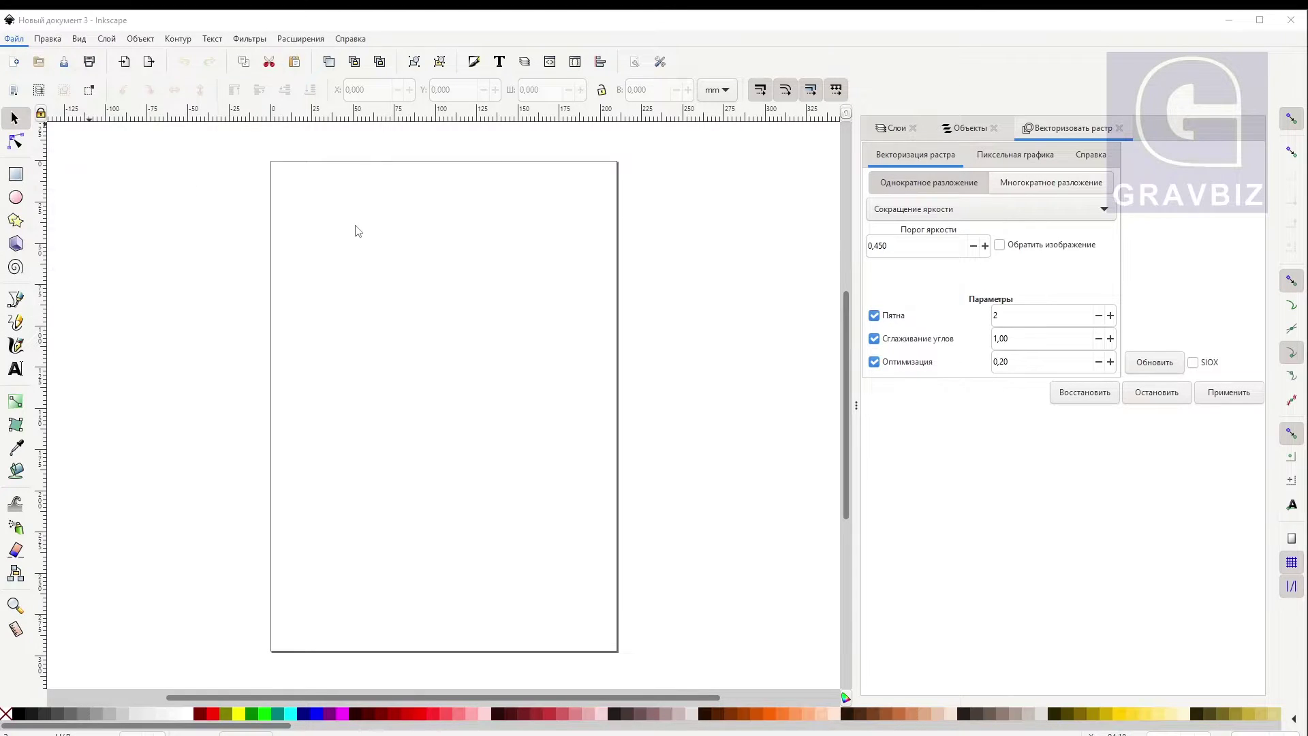
double_click(126, 112)
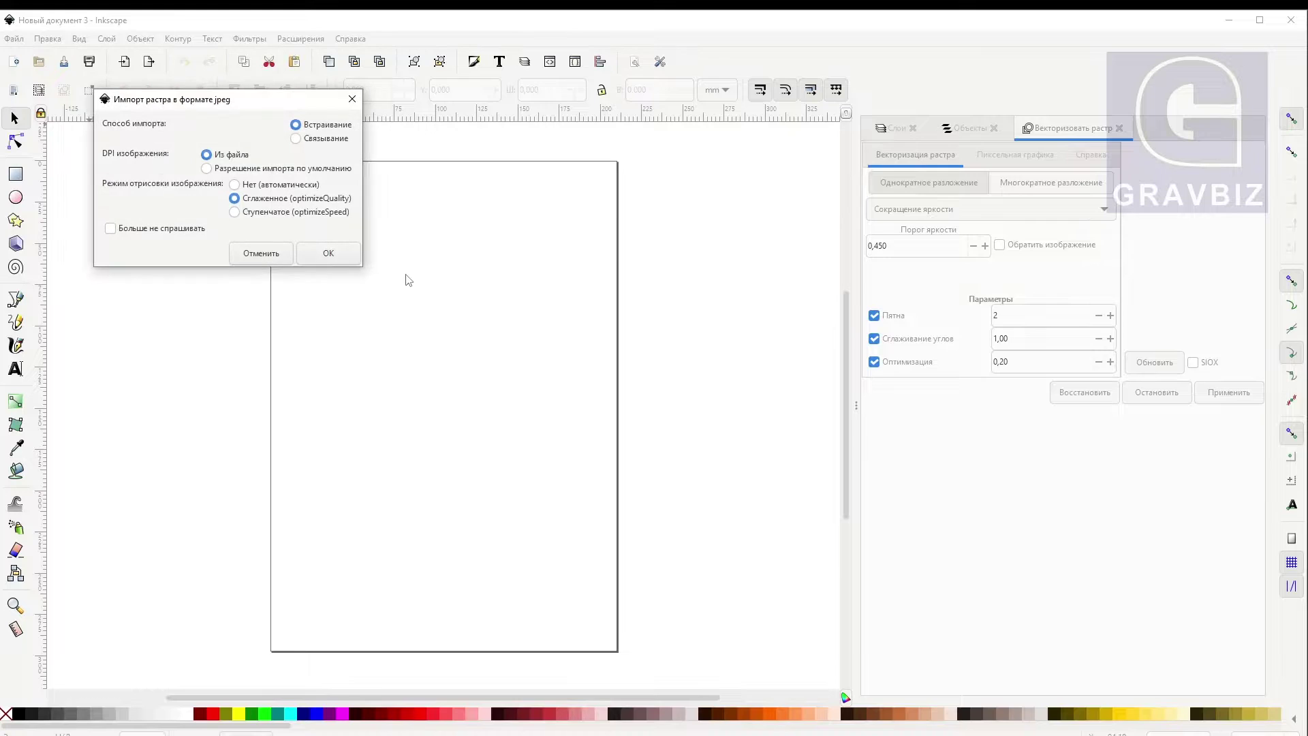
click(328, 253)
scroll(464, 308, up, 5)
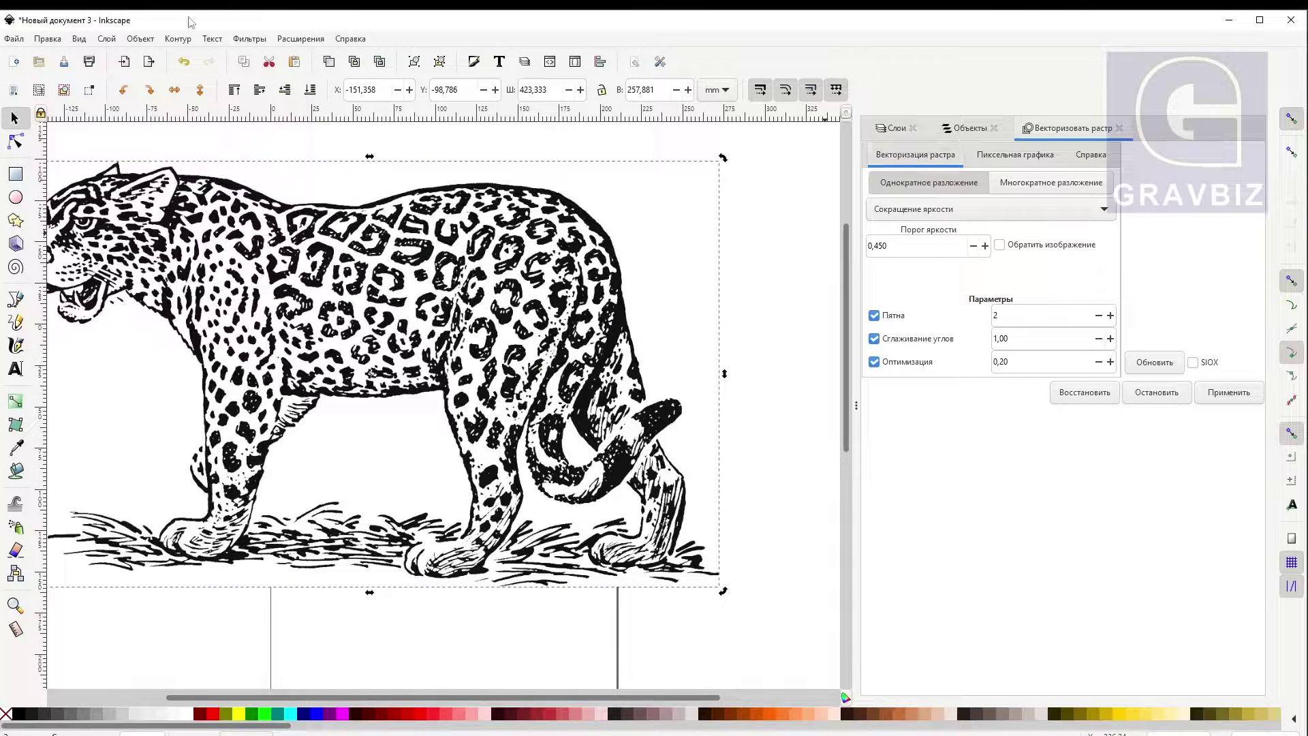
Step: Open Trace Bitmap for the imported leopard image, enlarge the trace settings area and generate a preview
click(179, 39)
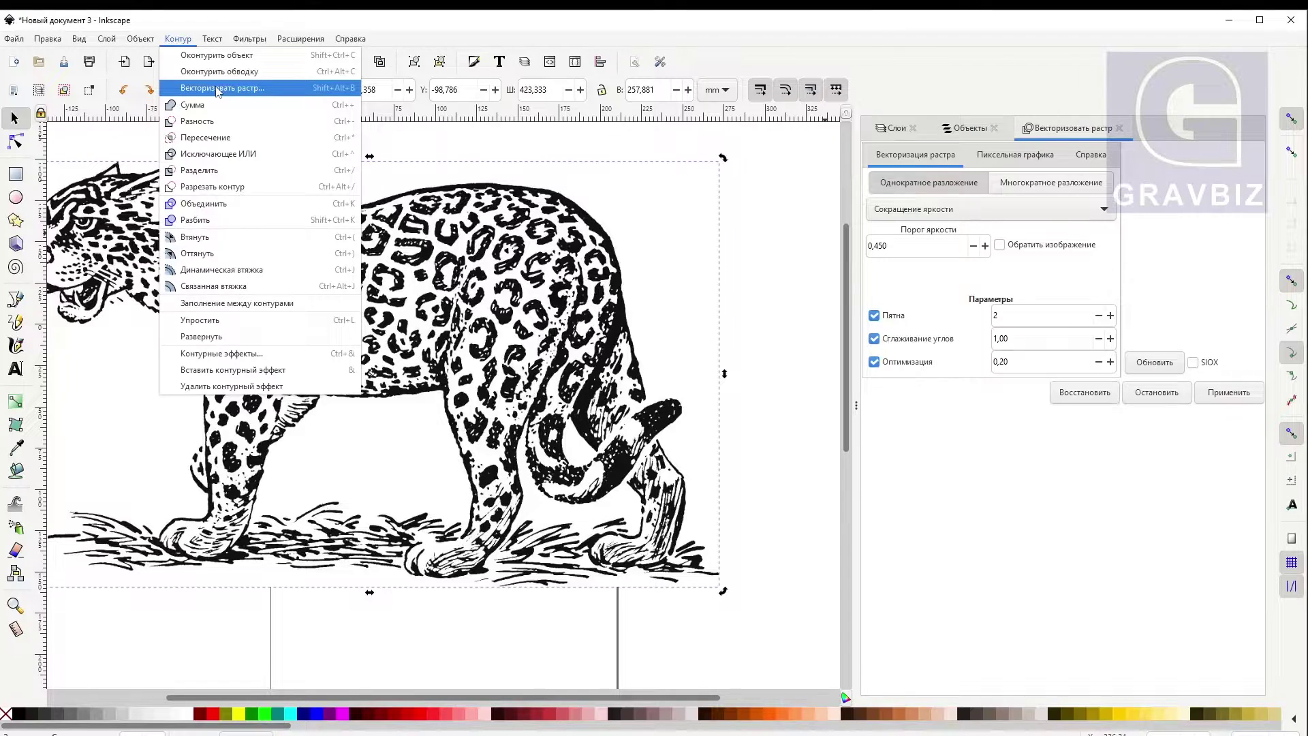
click(218, 89)
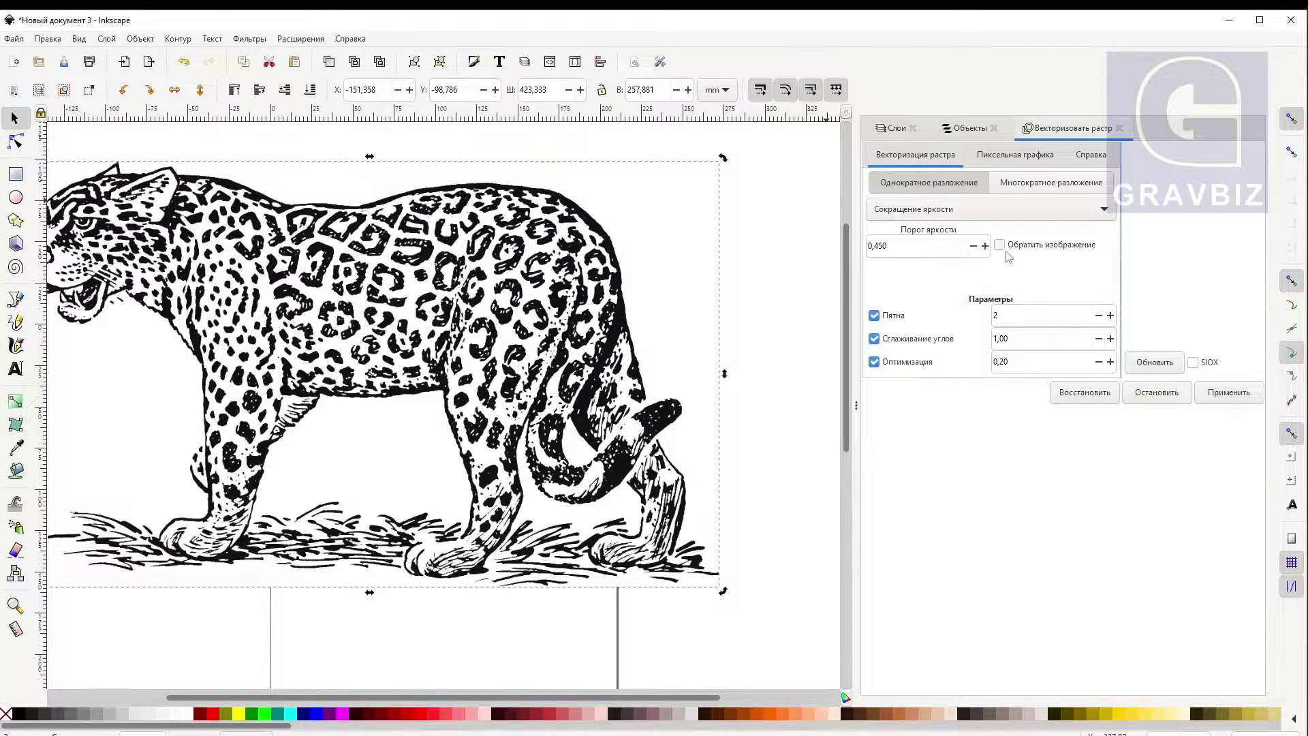
drag(855, 392, 754, 390)
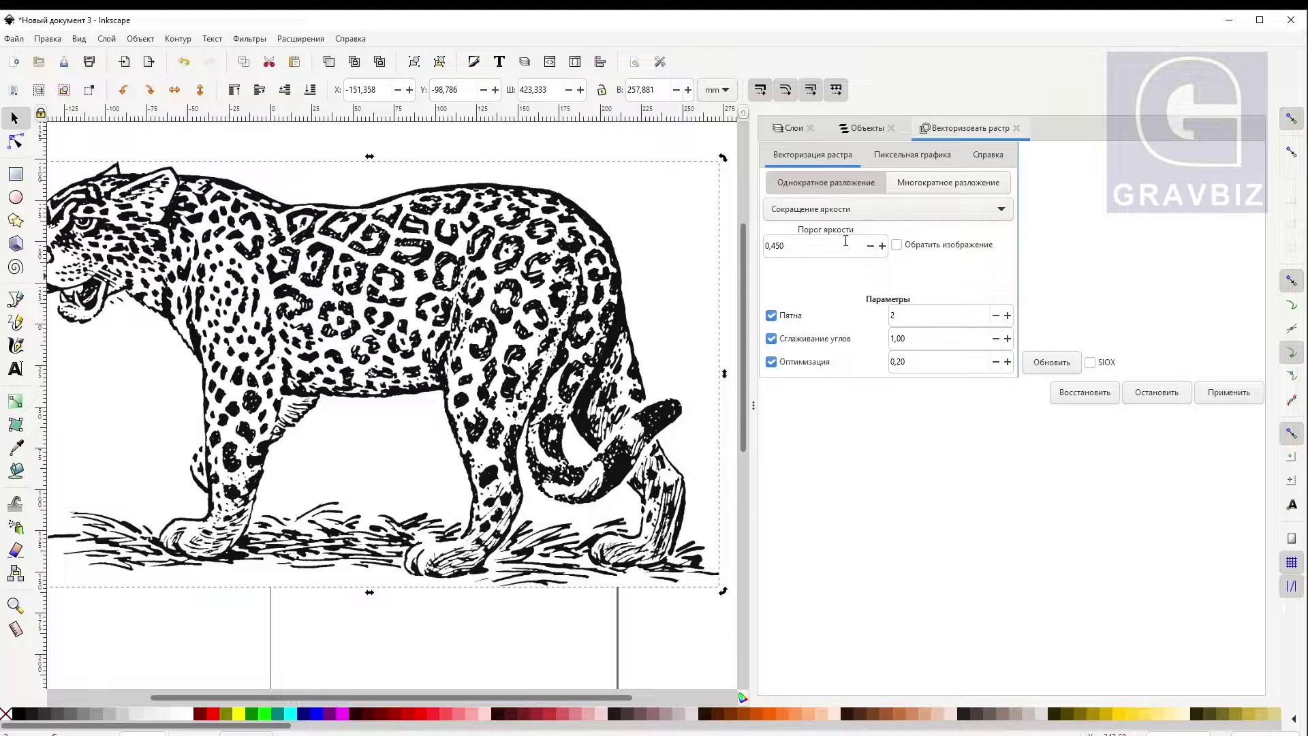
click(1055, 365)
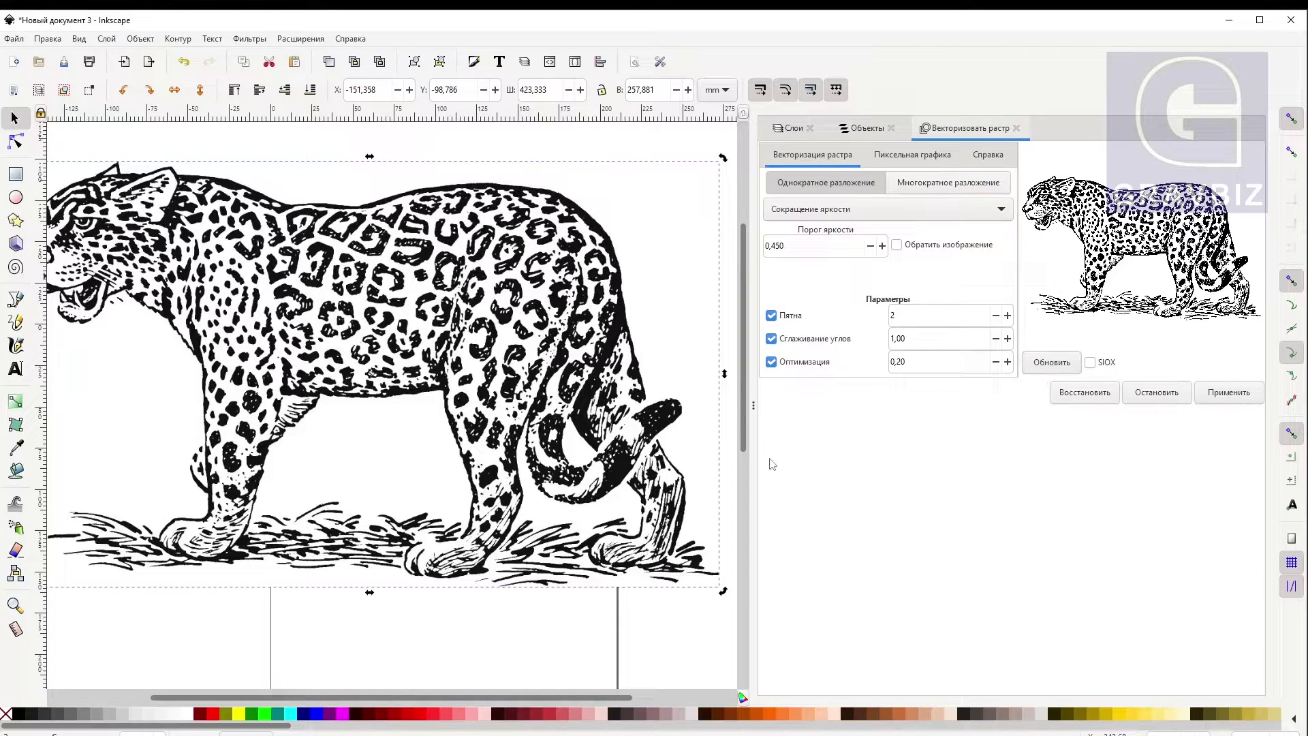
Step: Raise the trace's brightness threshold to 0,750 in stages, refreshing the preview after each increase
click(881, 246)
click(882, 246)
click(883, 246)
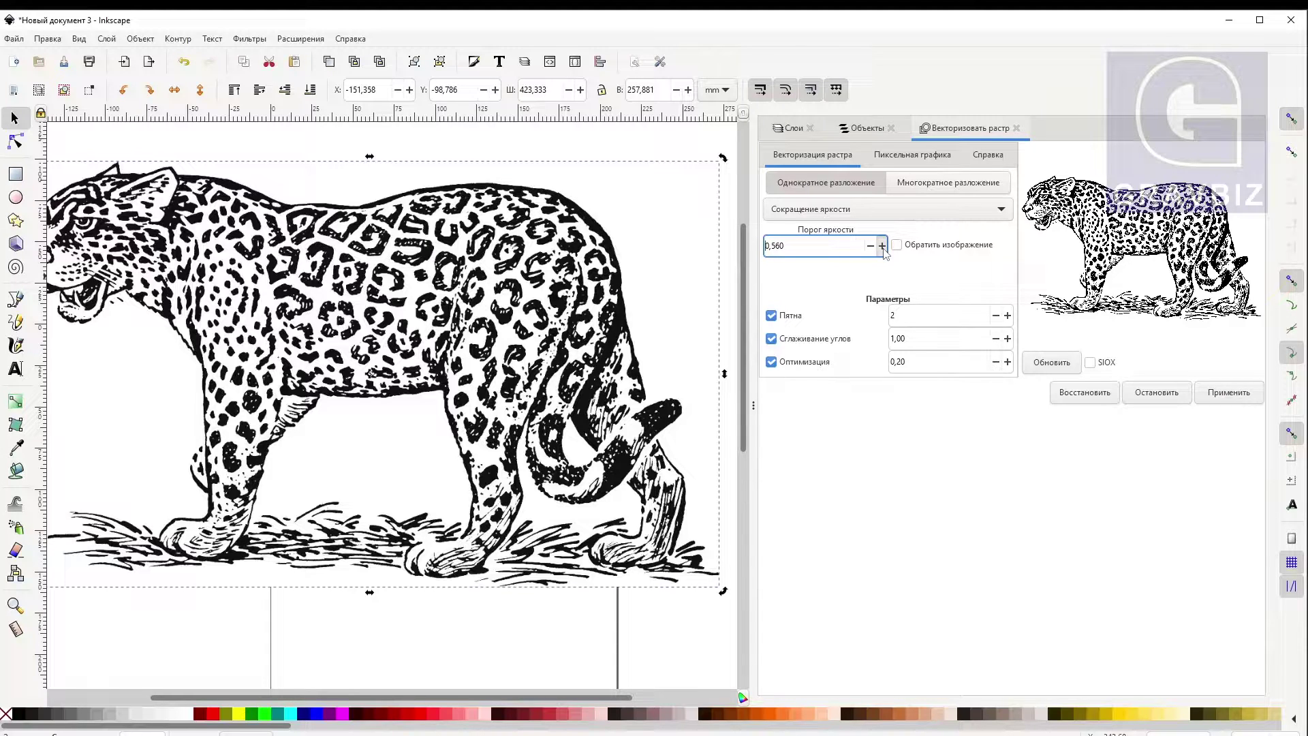
click(1062, 362)
click(882, 247)
click(882, 247)
click(883, 247)
click(1053, 362)
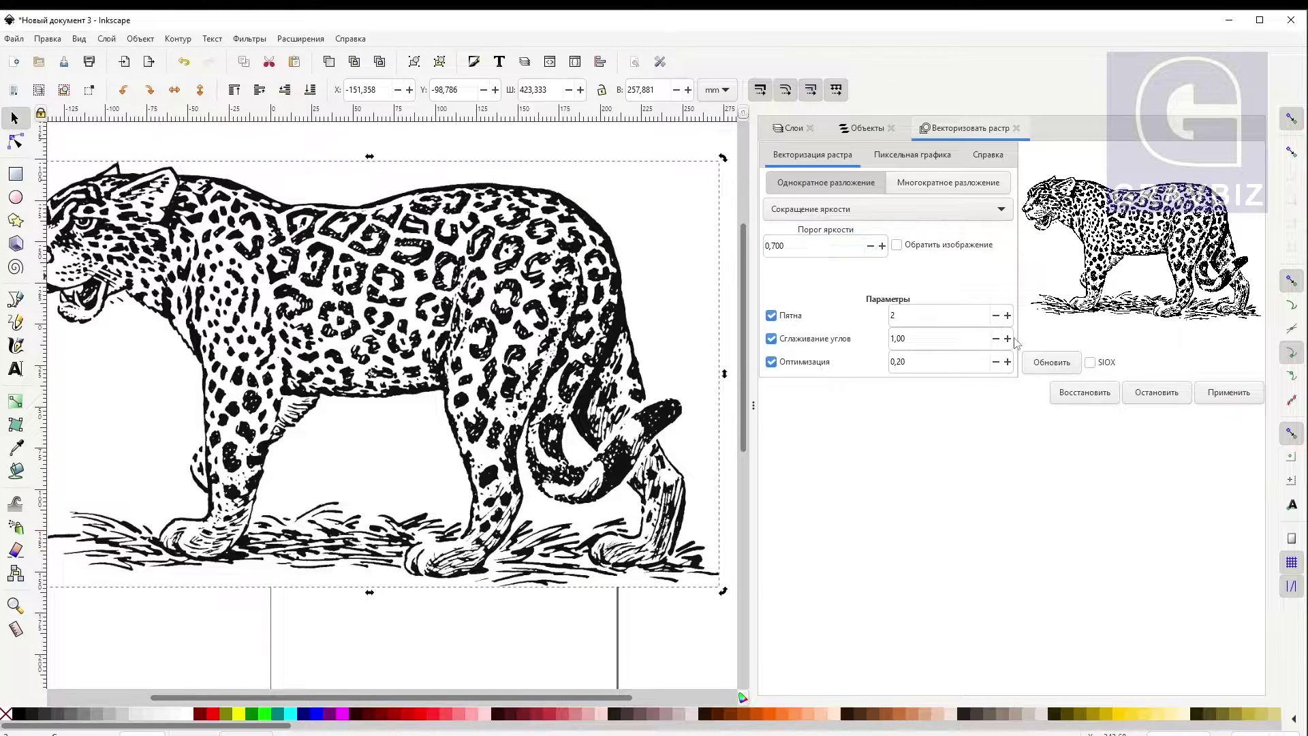
click(883, 247)
click(882, 247)
click(882, 246)
click(882, 246)
click(882, 247)
click(1063, 365)
Step: Set corner smoothing to 0,98 with a larger, refreshed preview, and set optimization to 0,80
click(1008, 339)
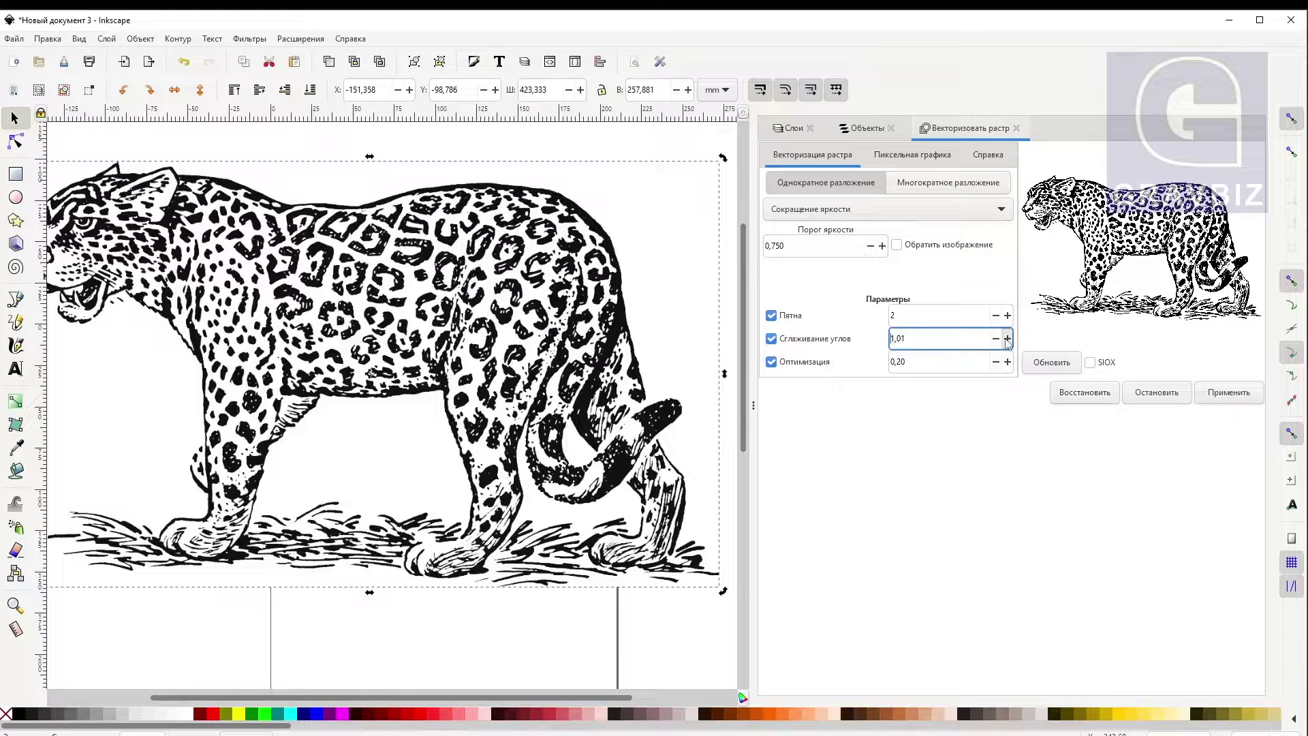
drag(754, 406, 470, 360)
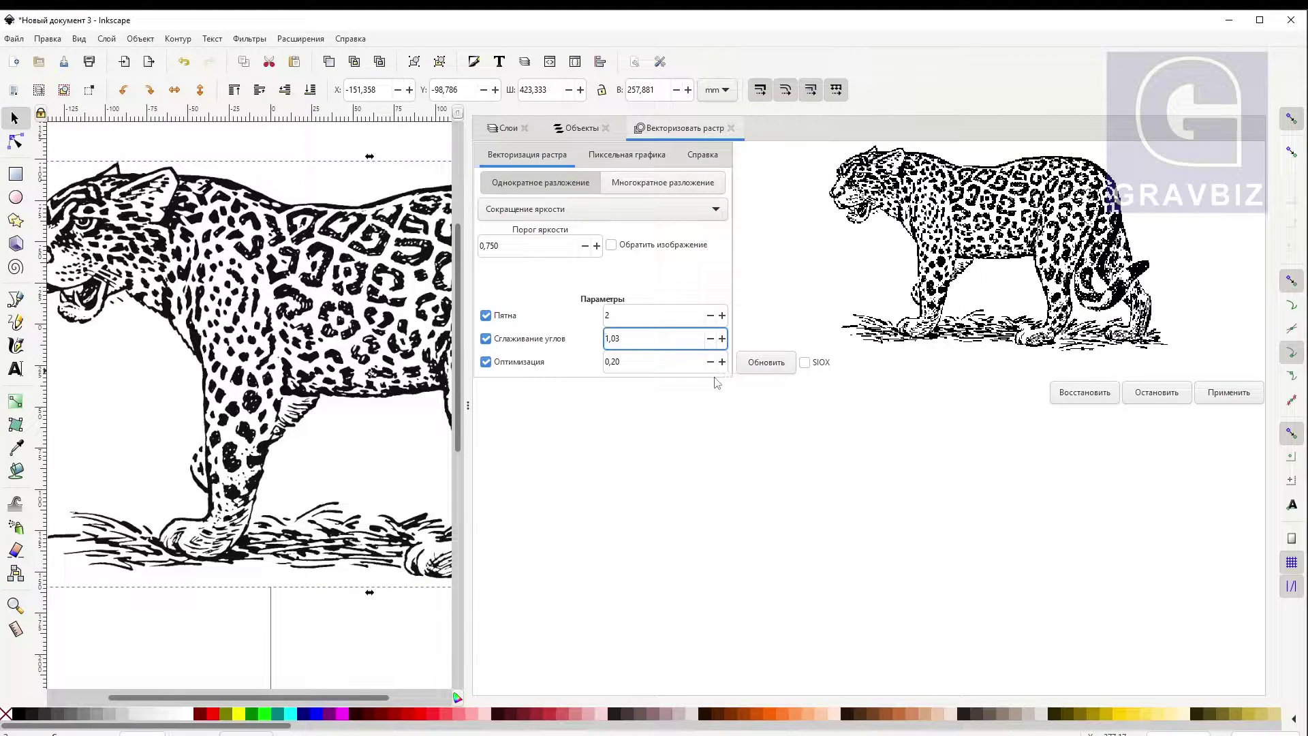
click(711, 341)
click(722, 338)
click(770, 370)
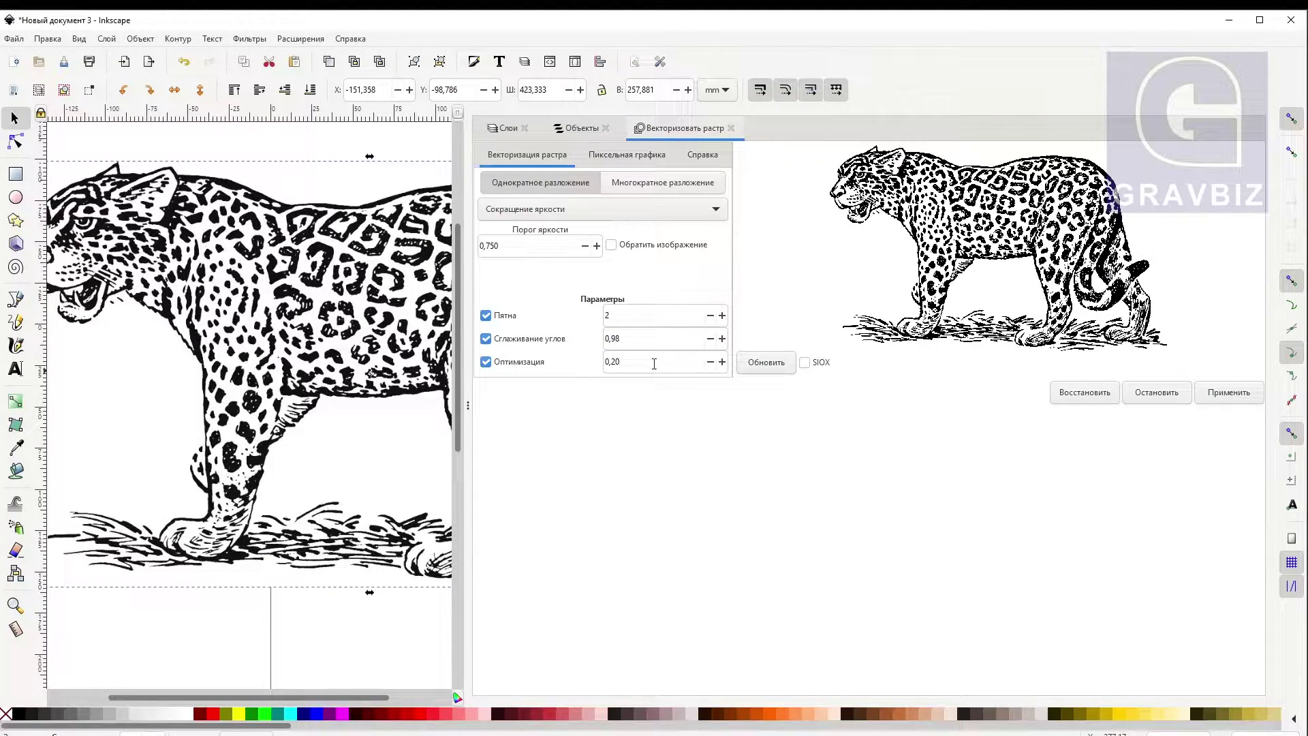
click(722, 362)
Step: Try the automatic tracing mode (Автоматическая трассировка) in the preview and return to brightness cutoff (Сокращение яркости)
click(572, 209)
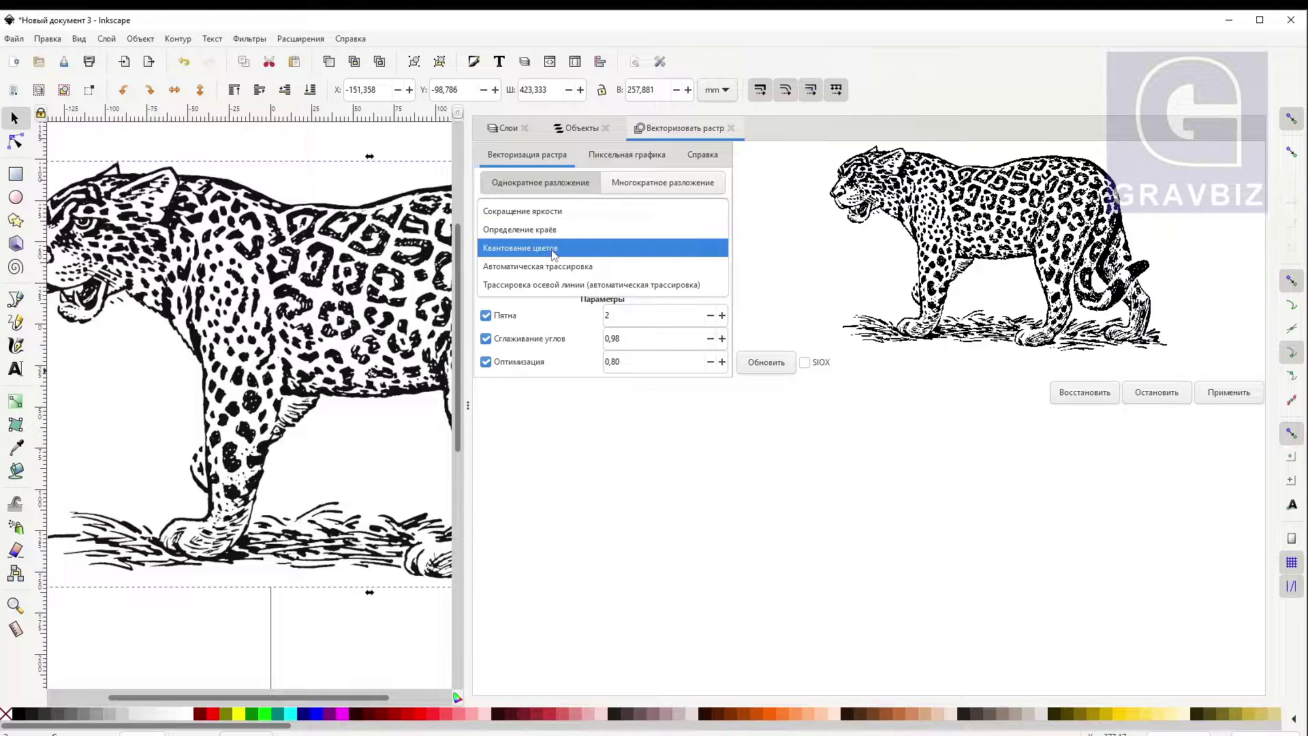
click(578, 273)
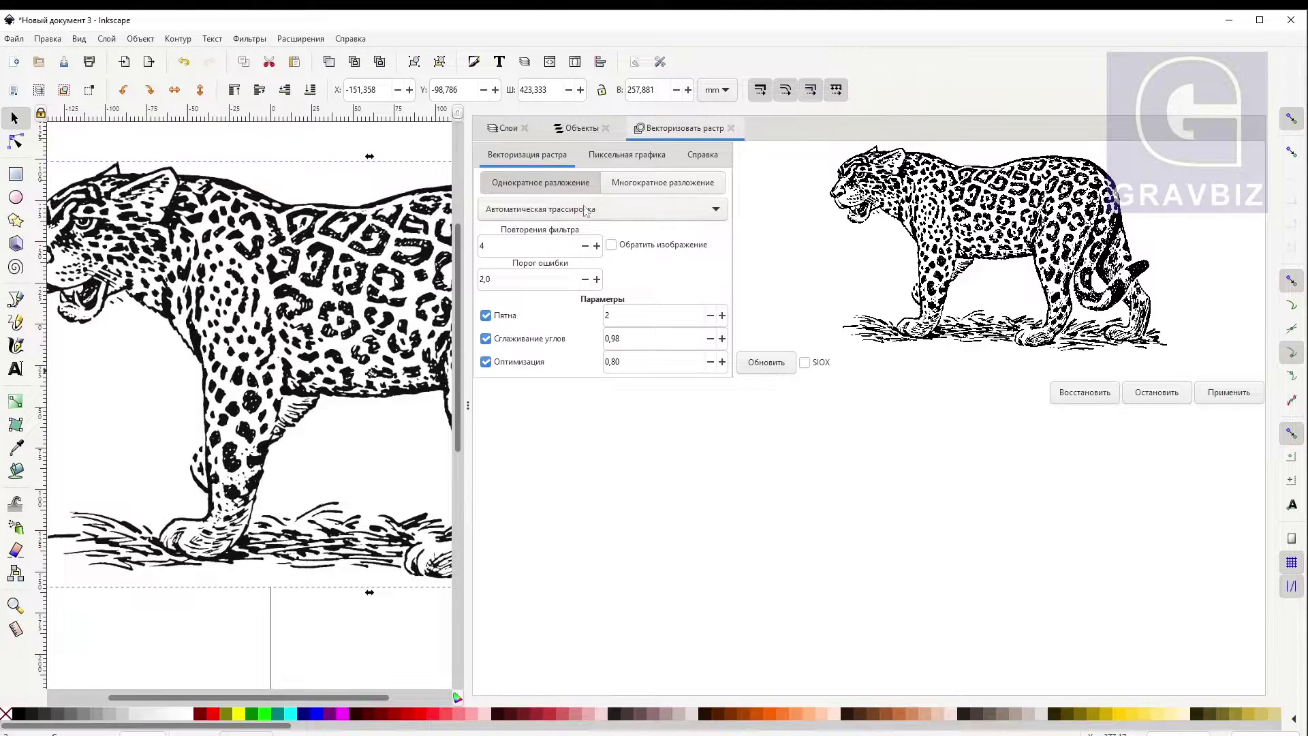
click(764, 363)
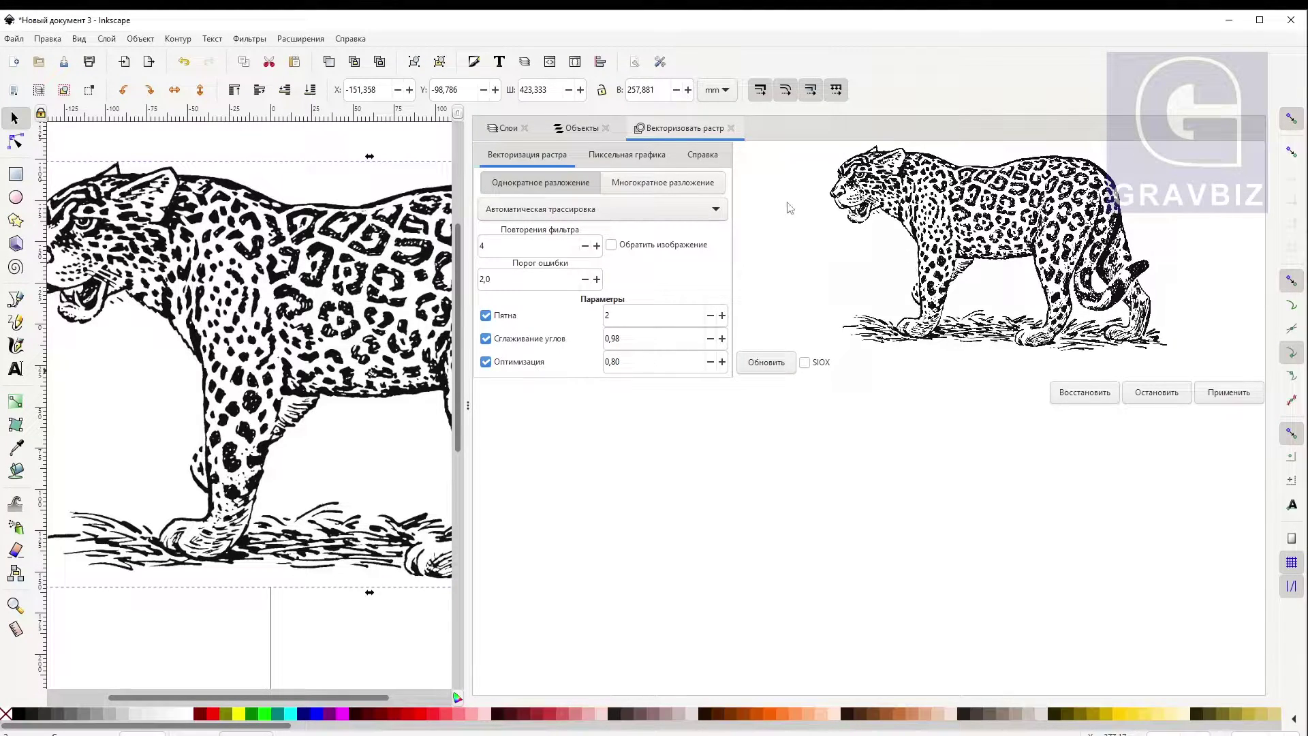
click(565, 208)
click(556, 153)
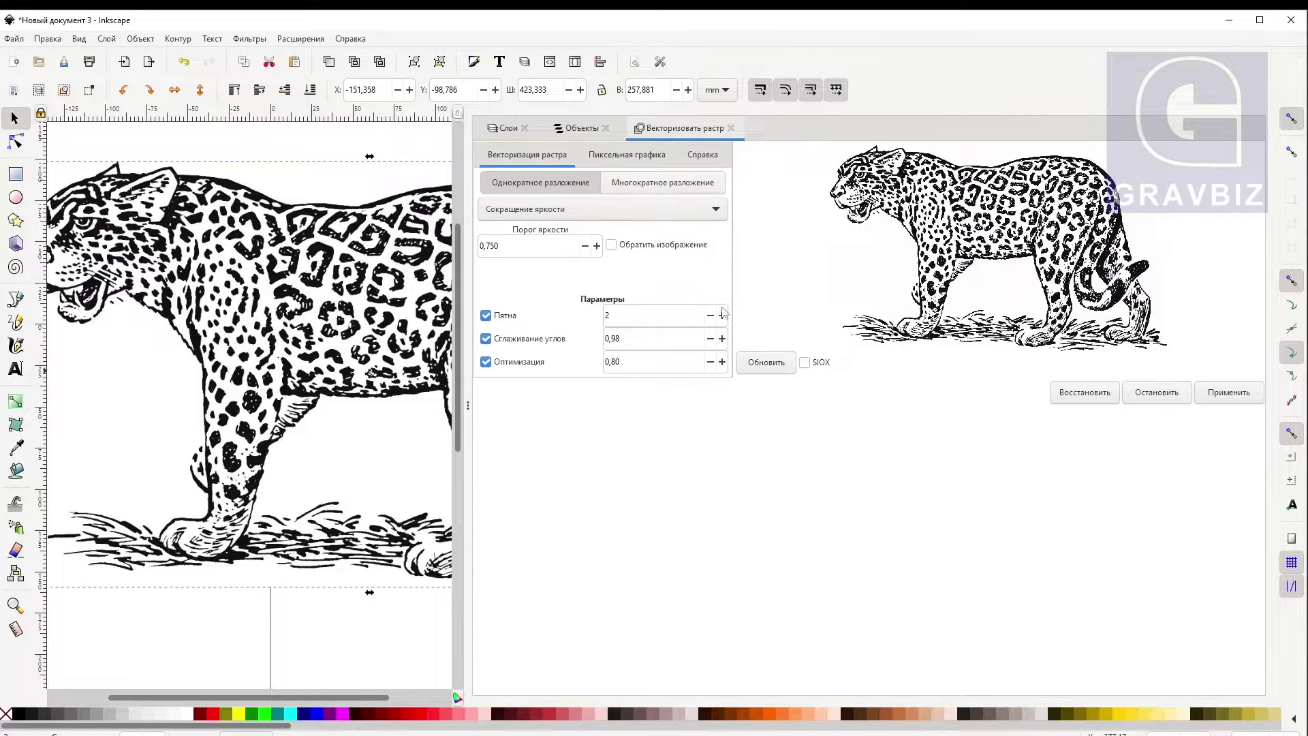
Step: Apply the brightness cutoff trace, delete the original bitmap and move the vector leopard up into its place
click(752, 367)
click(1227, 395)
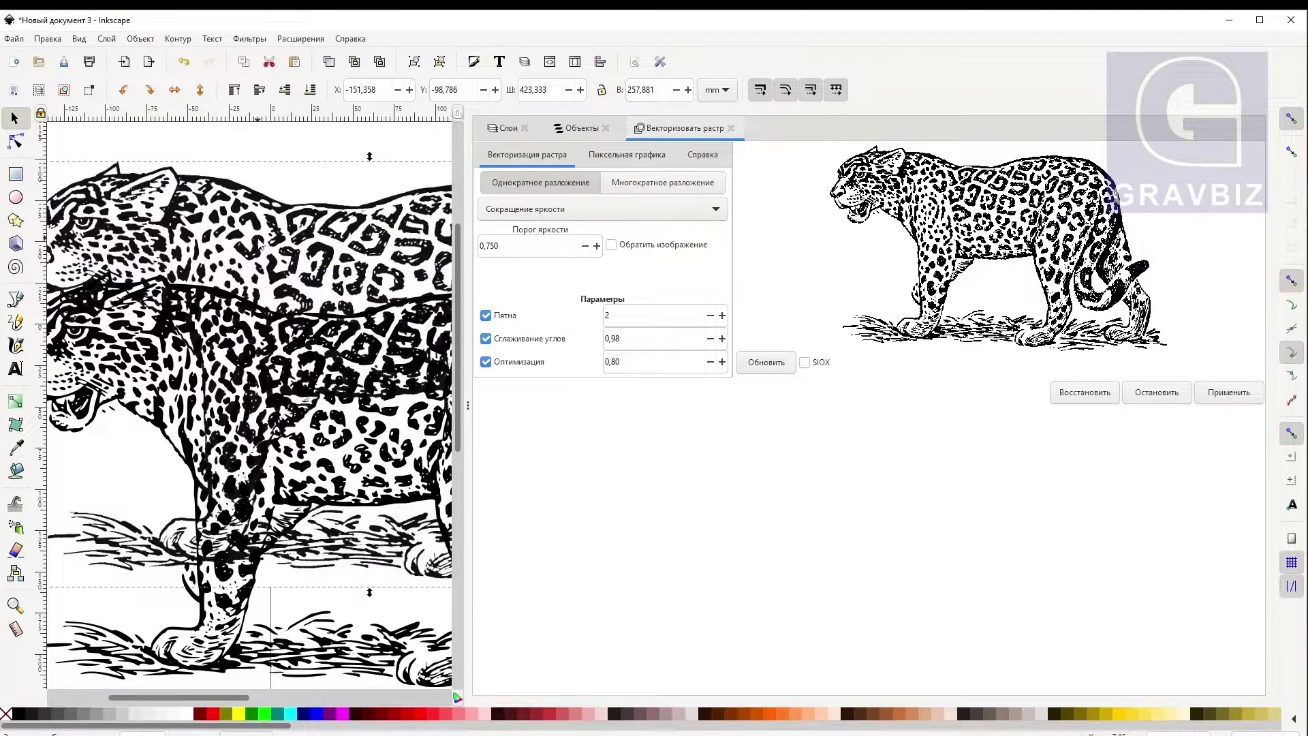
key(Delete)
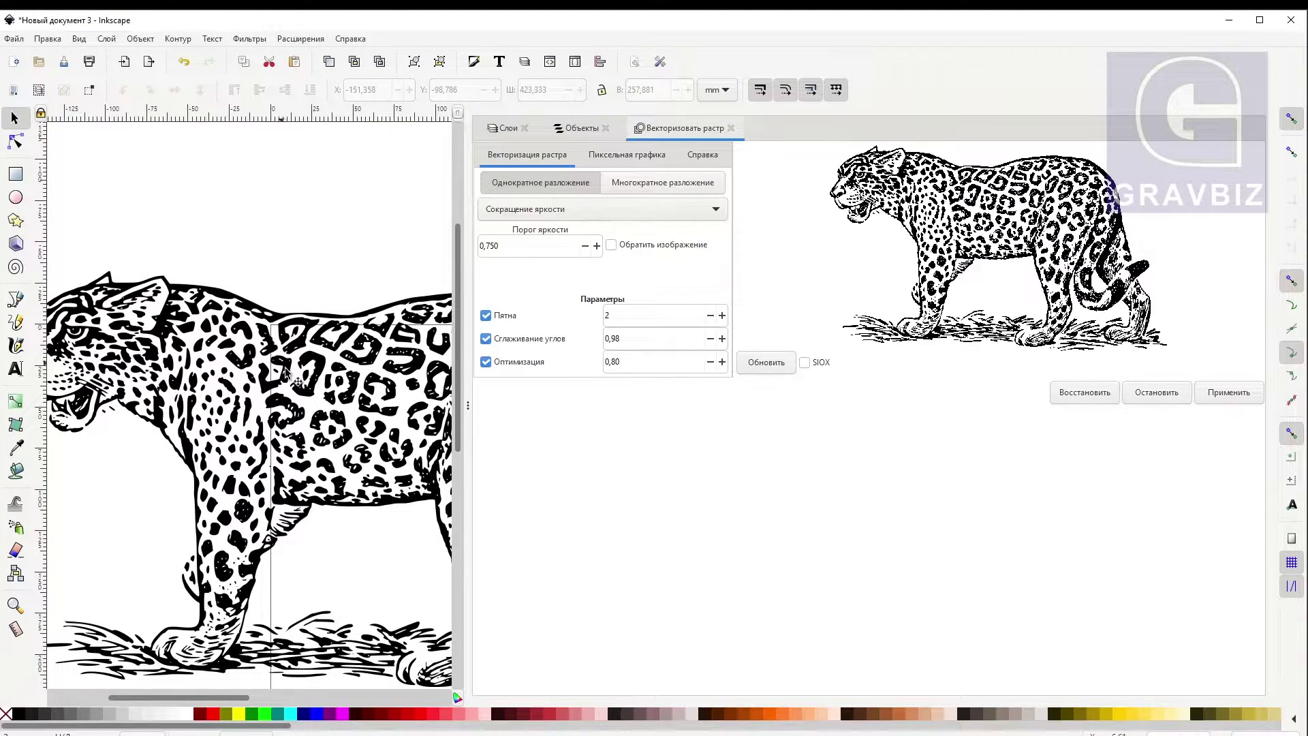
click(300, 293)
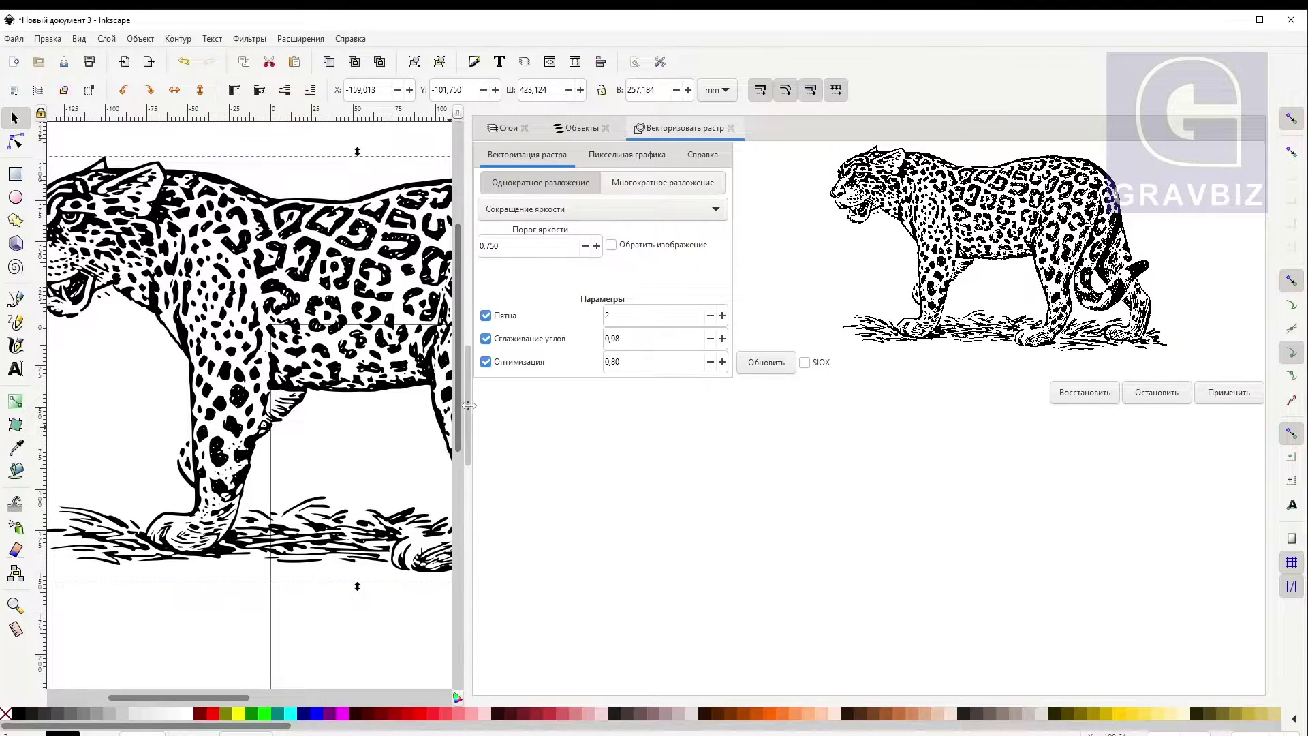
drag(468, 405, 1058, 398)
Step: Save the traced leopard to the Desktop as рисунок.svg in Optimized SVG format with the default export options
click(13, 38)
mouse_move(48, 38)
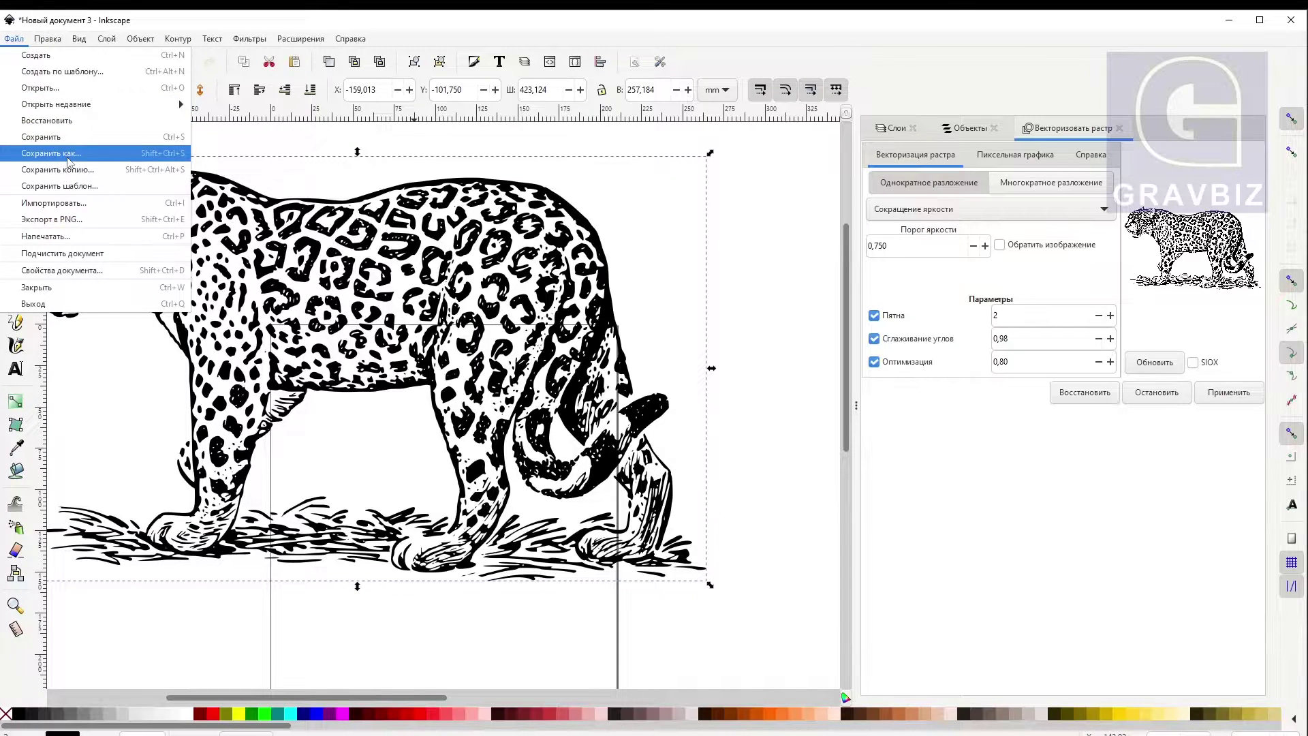
click(68, 161)
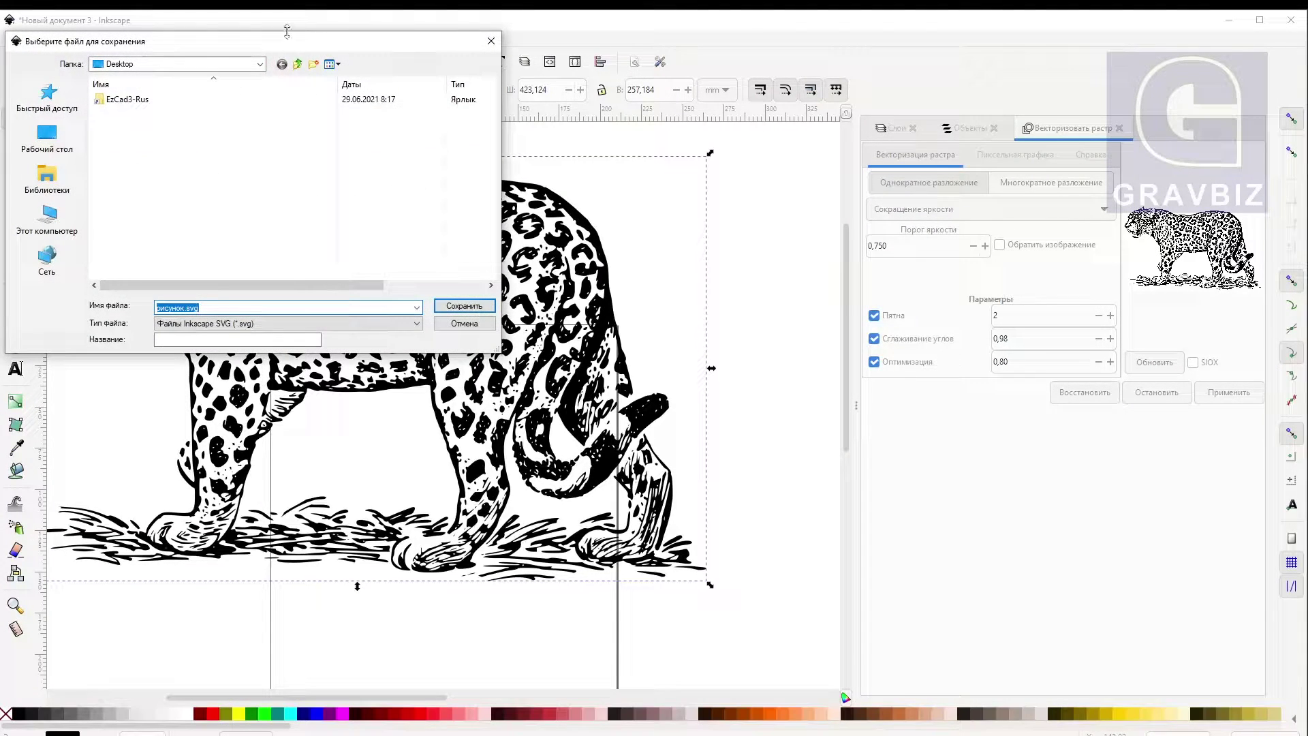
drag(280, 47, 421, 80)
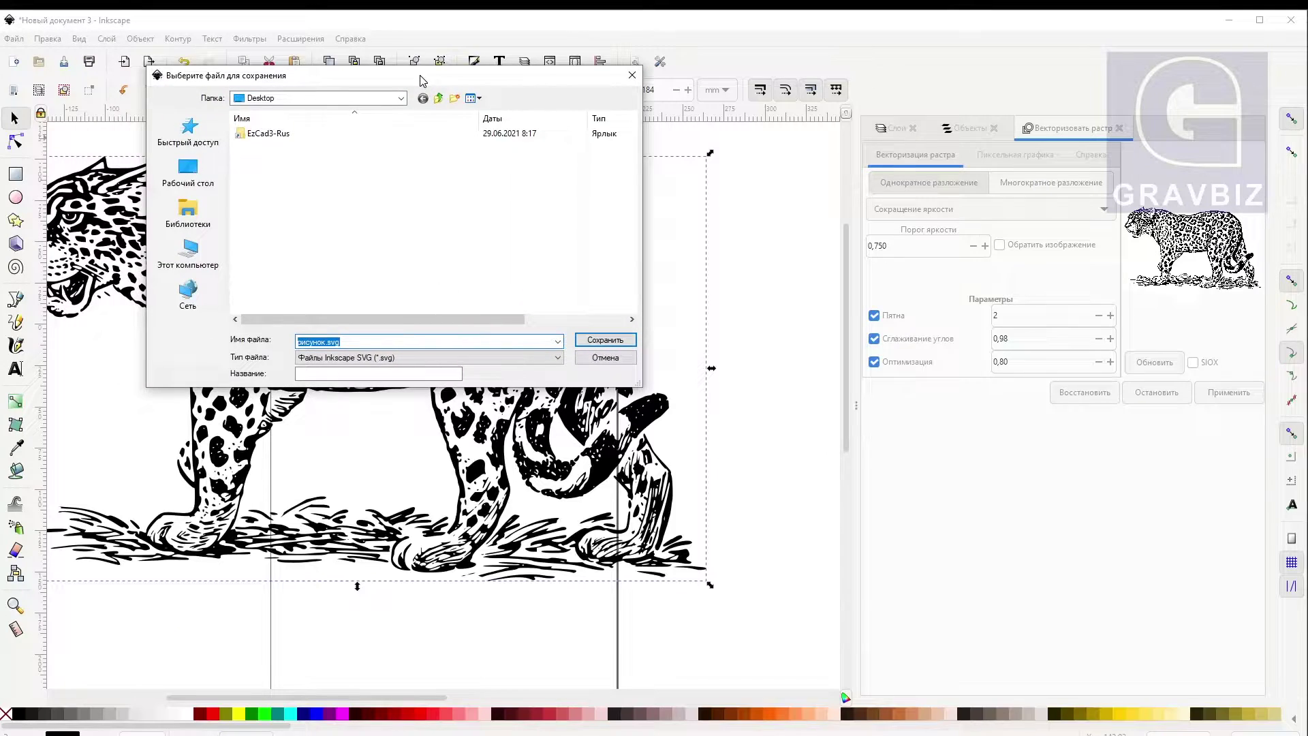
click(368, 358)
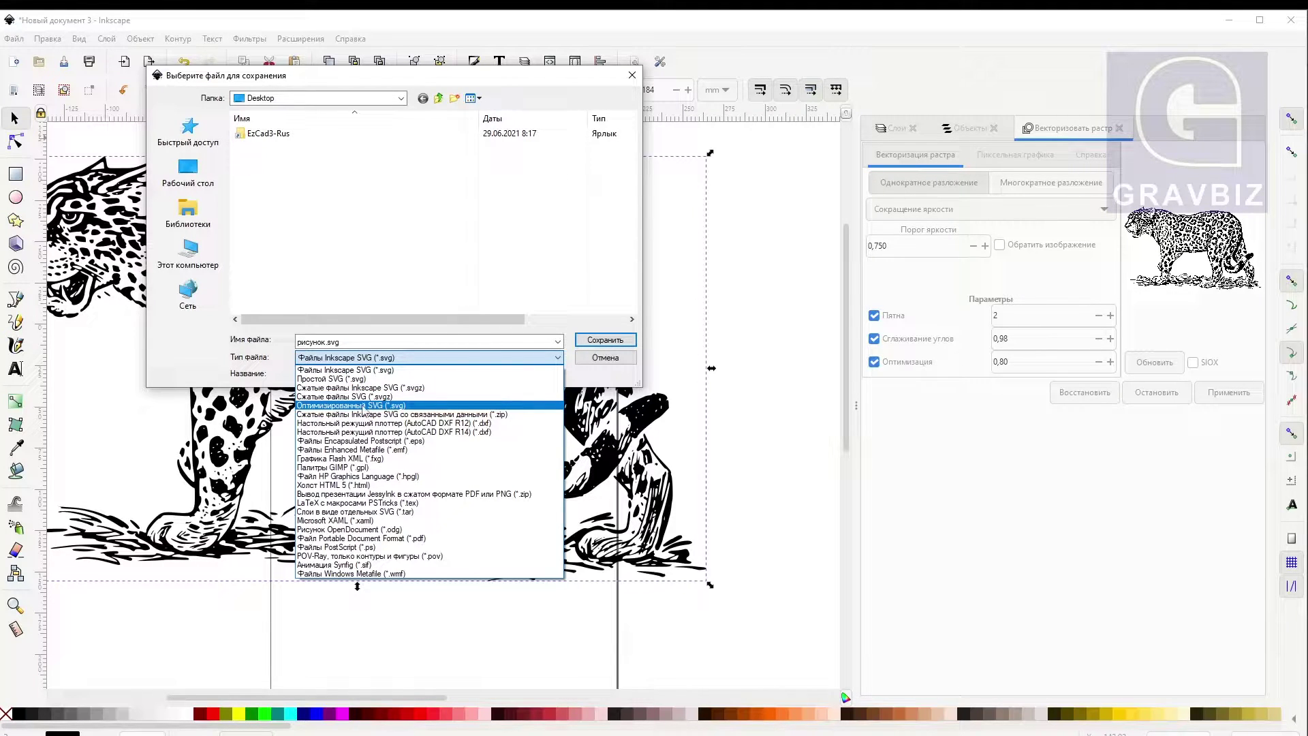
click(364, 406)
click(605, 340)
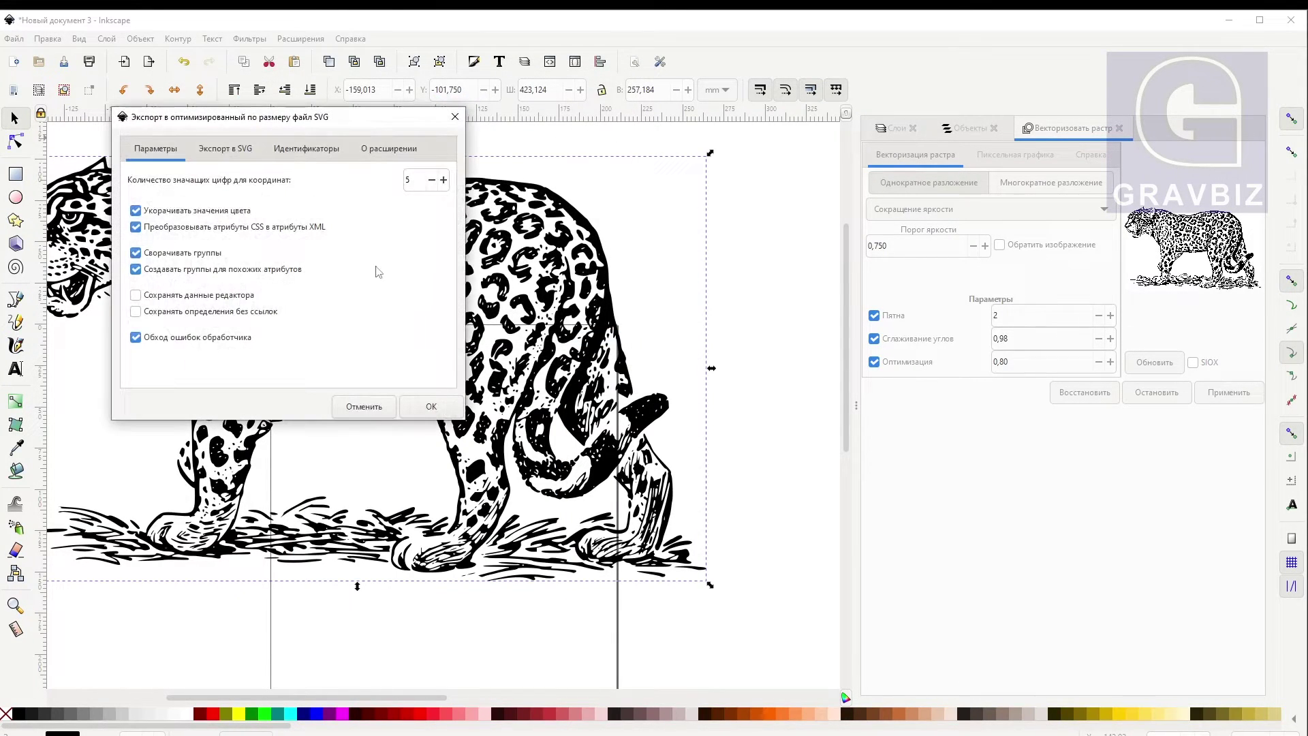
click(432, 406)
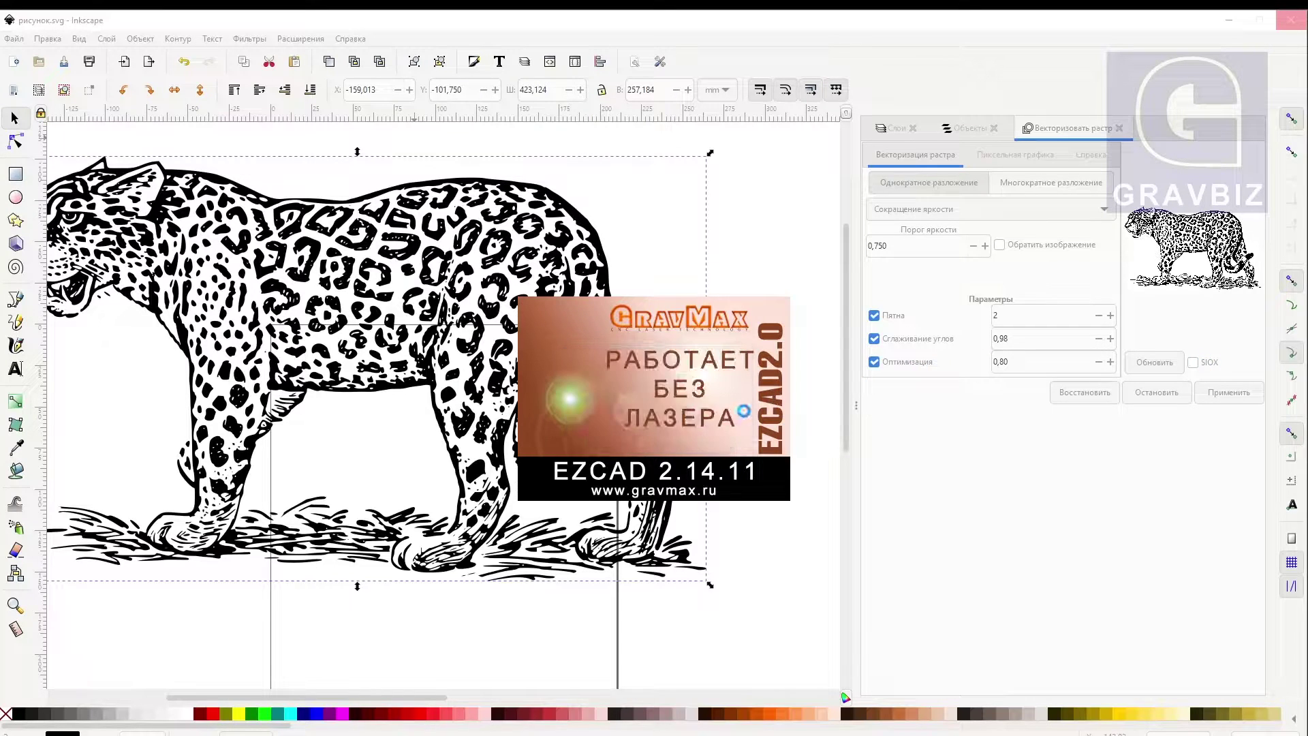
Step: Switch to EzCad2 and import the vector file рисунок.svg from the Desktop
click(708, 432)
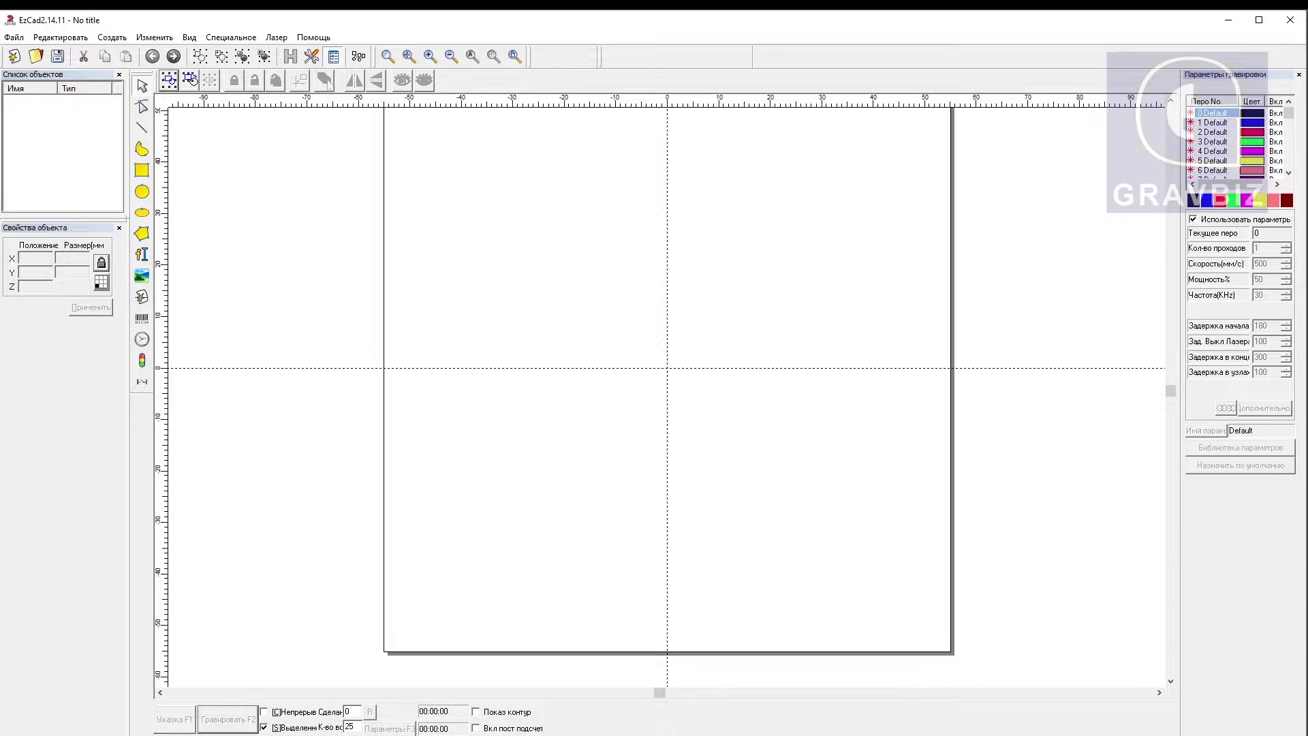
click(14, 37)
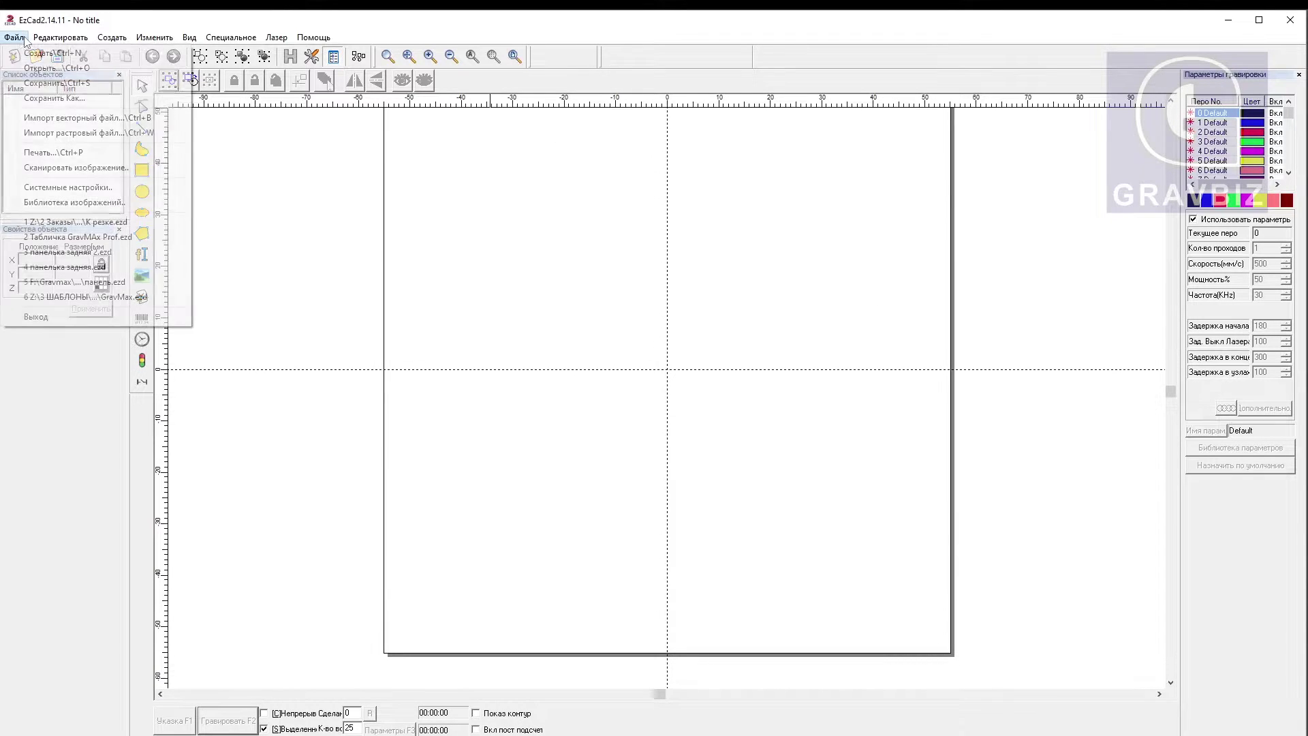
click(66, 120)
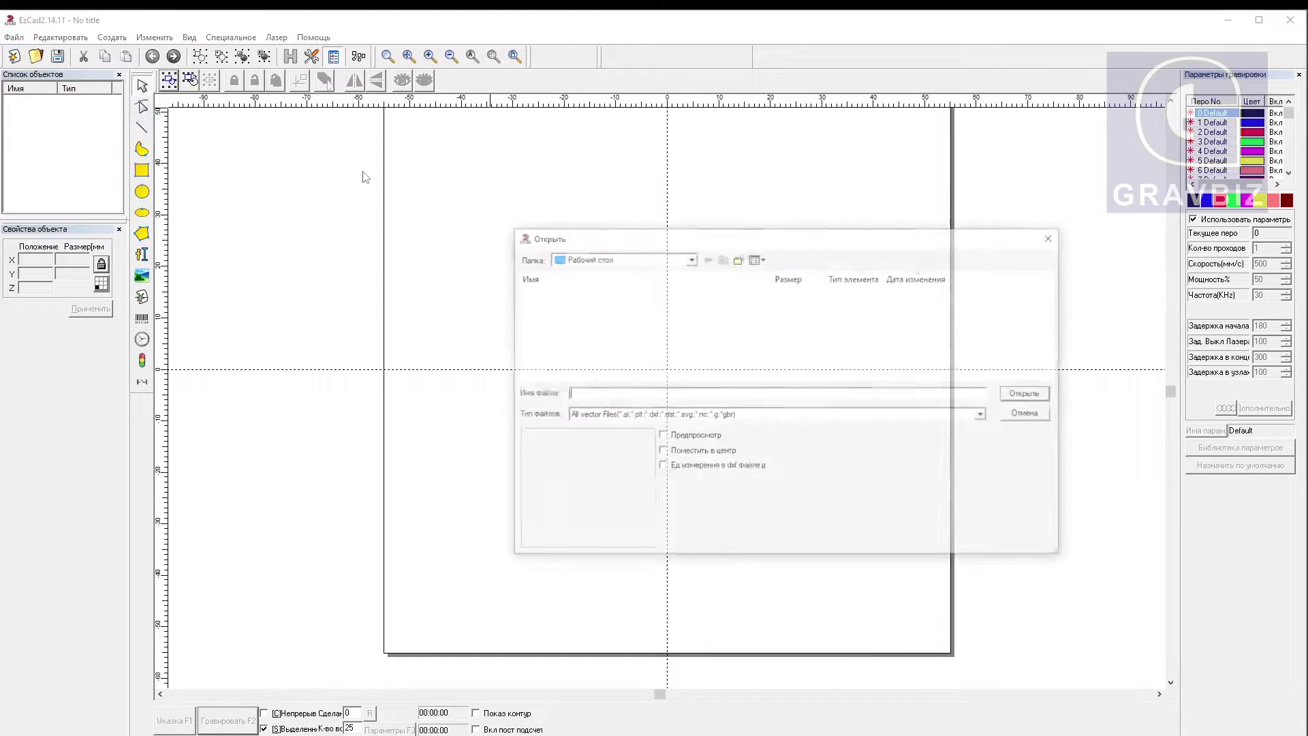
double_click(553, 292)
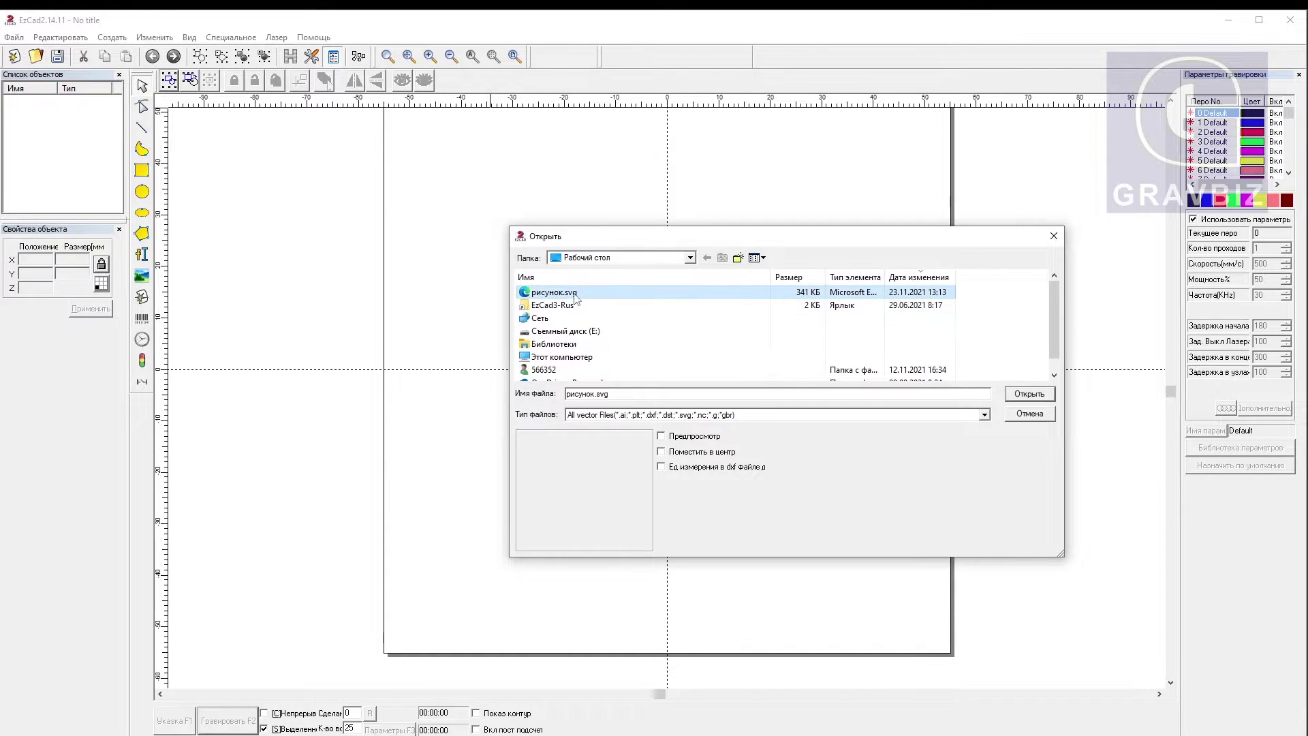
Step: Set the imported leopard's width to 60 mm and centre it on the workspace origin
double_click(80, 259)
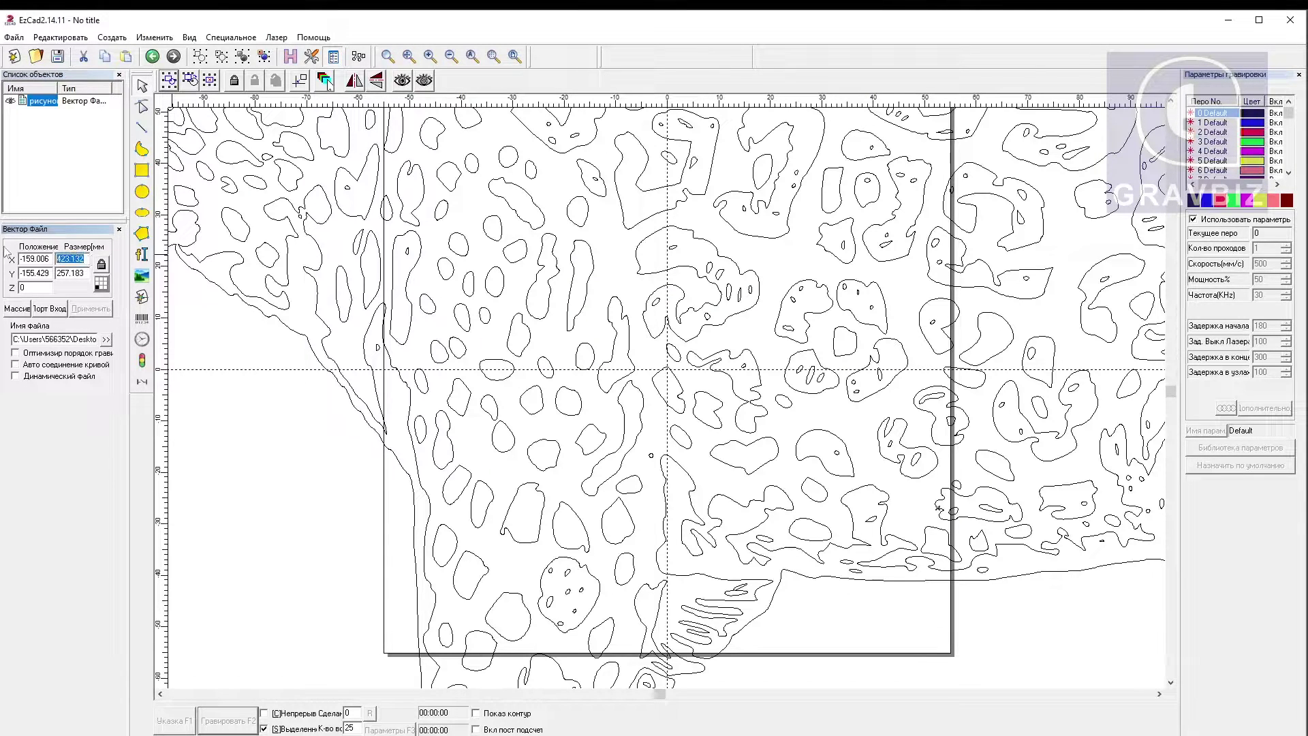
text(60)
key(Return)
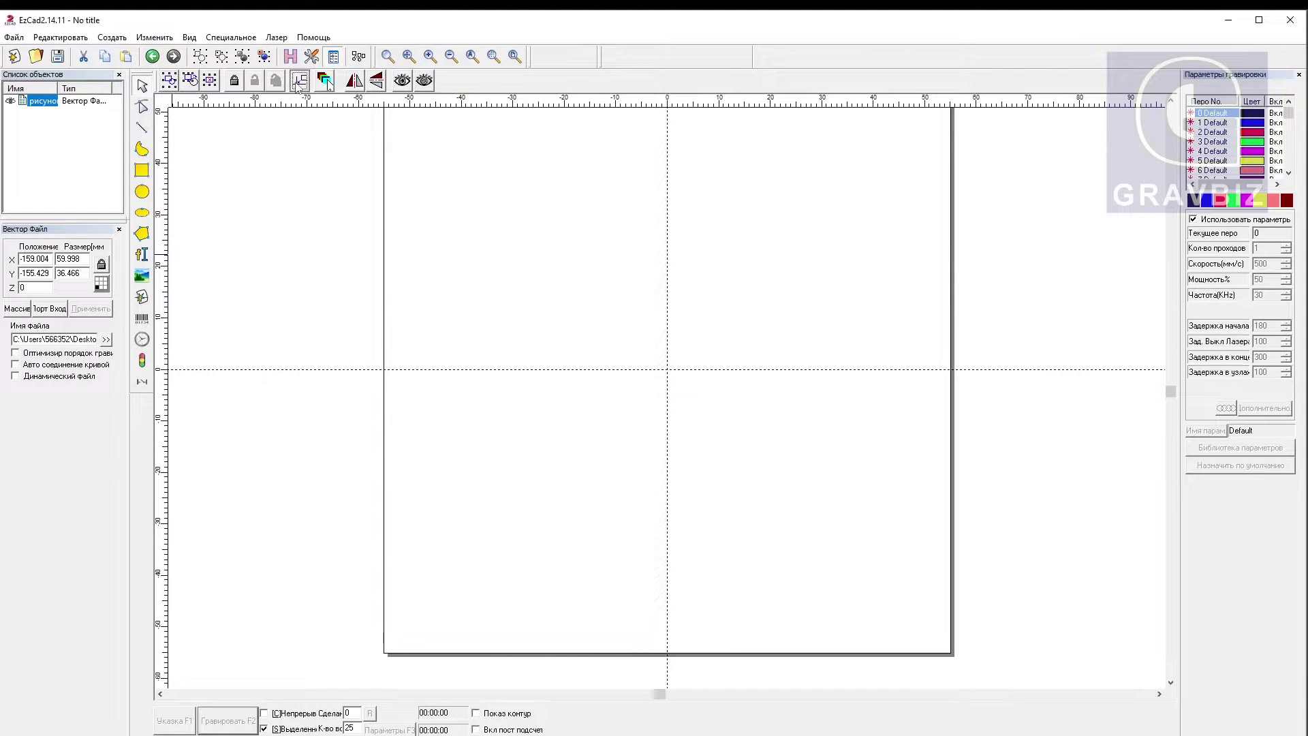
click(299, 81)
click(327, 80)
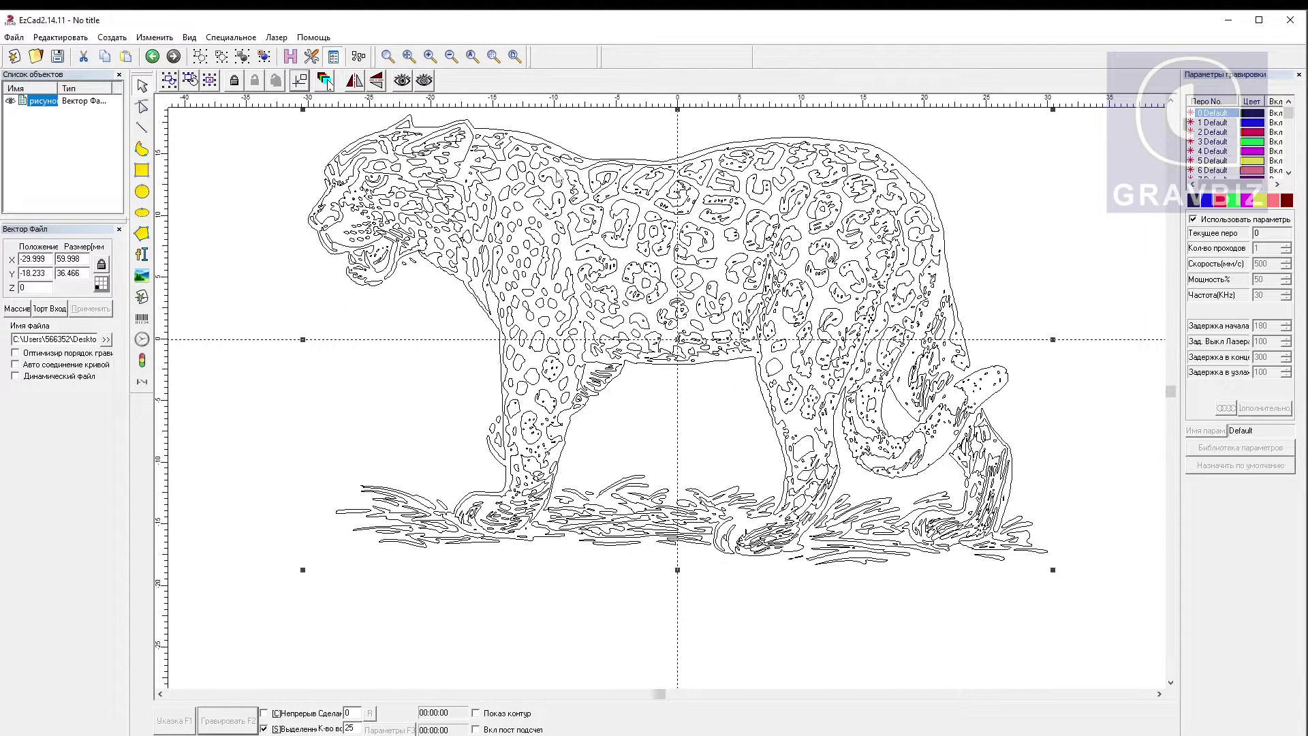
Step: Hatch the leopard outlines with a line spacing of 0.025 mm
click(292, 58)
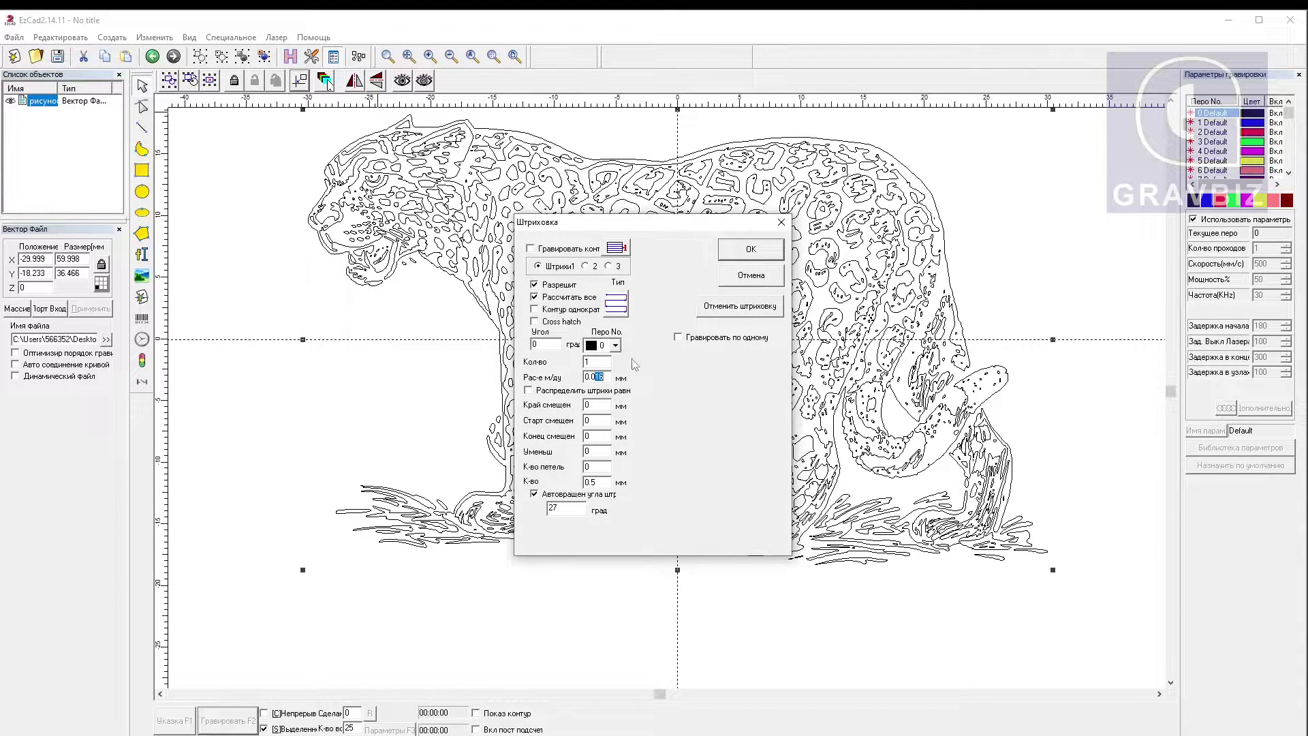
text(25)
click(735, 254)
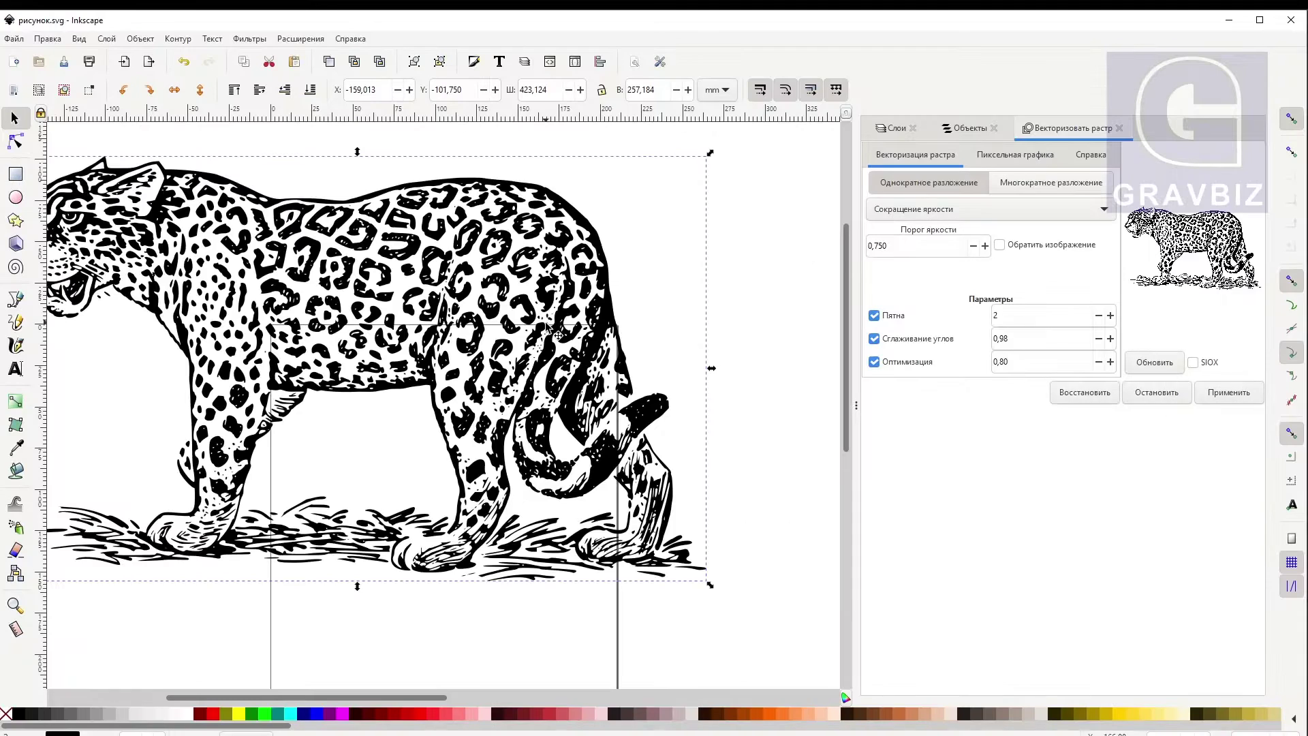
Step: Switch back to Inkscape, delete the vector leopard and import leopard.png from the Desktop with the default import options
key(Delete)
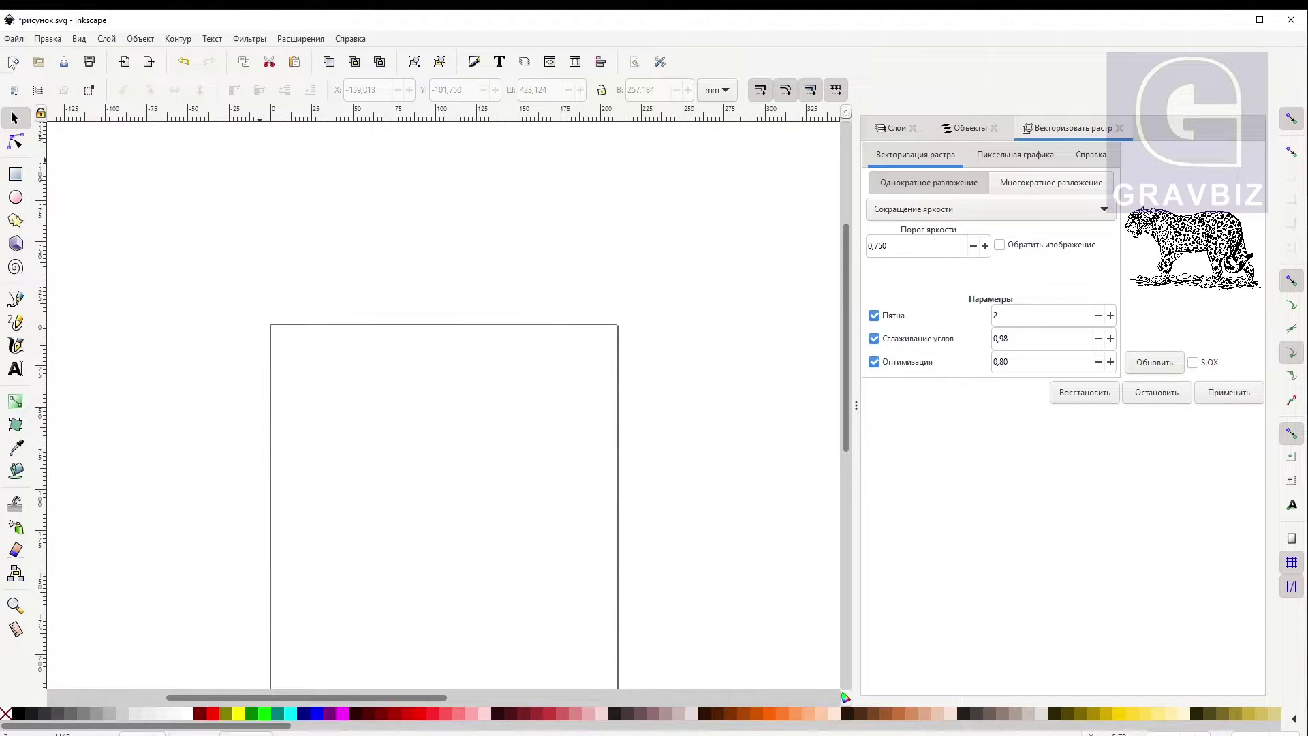
click(13, 38)
click(85, 205)
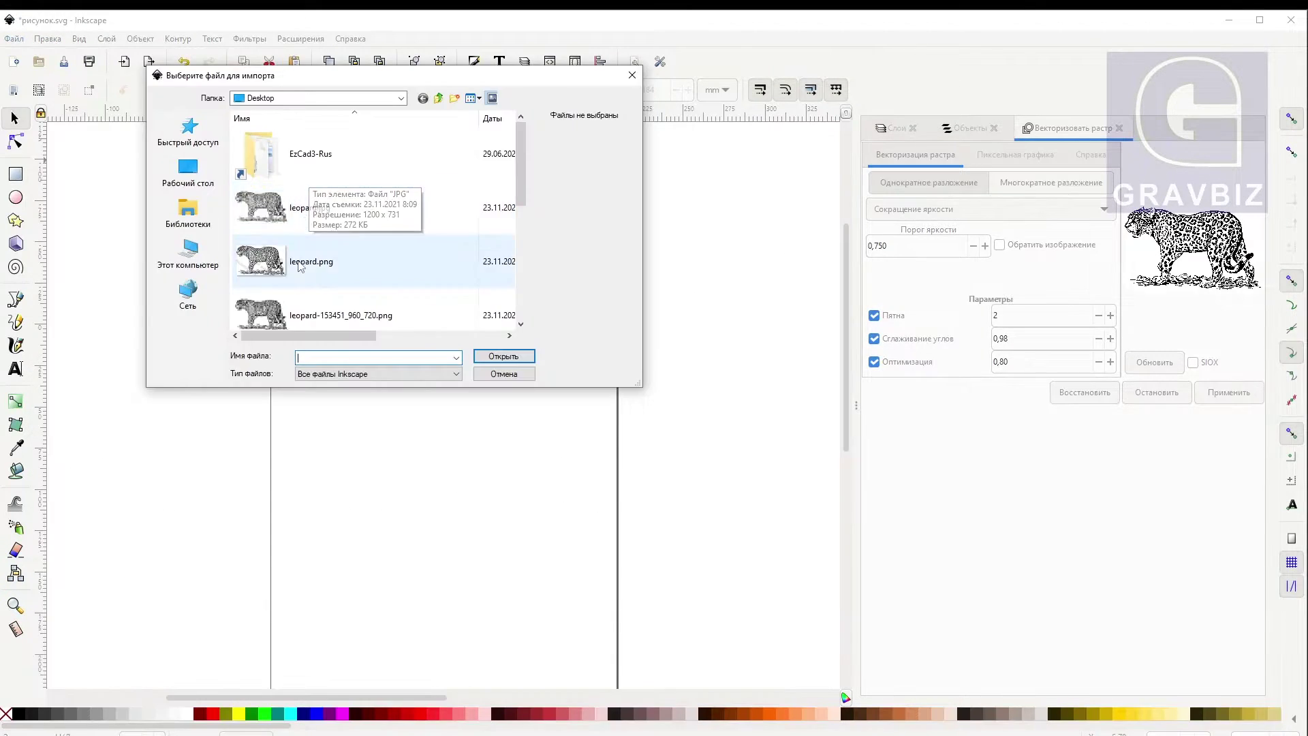
double_click(314, 265)
key(Return)
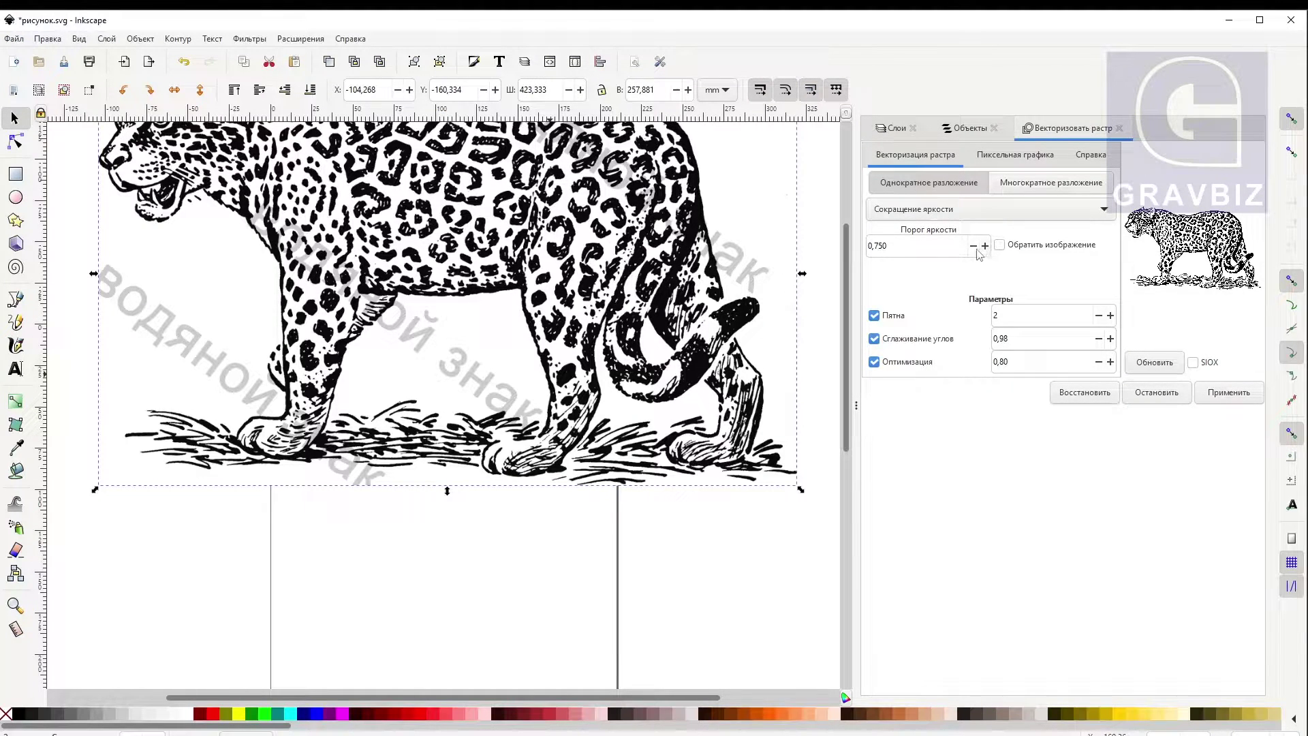
Step: Try a brightness threshold of 0,950 for tracing the watermarked leopard in a refreshed, enlarged preview
double_click(885, 246)
text(0,9)
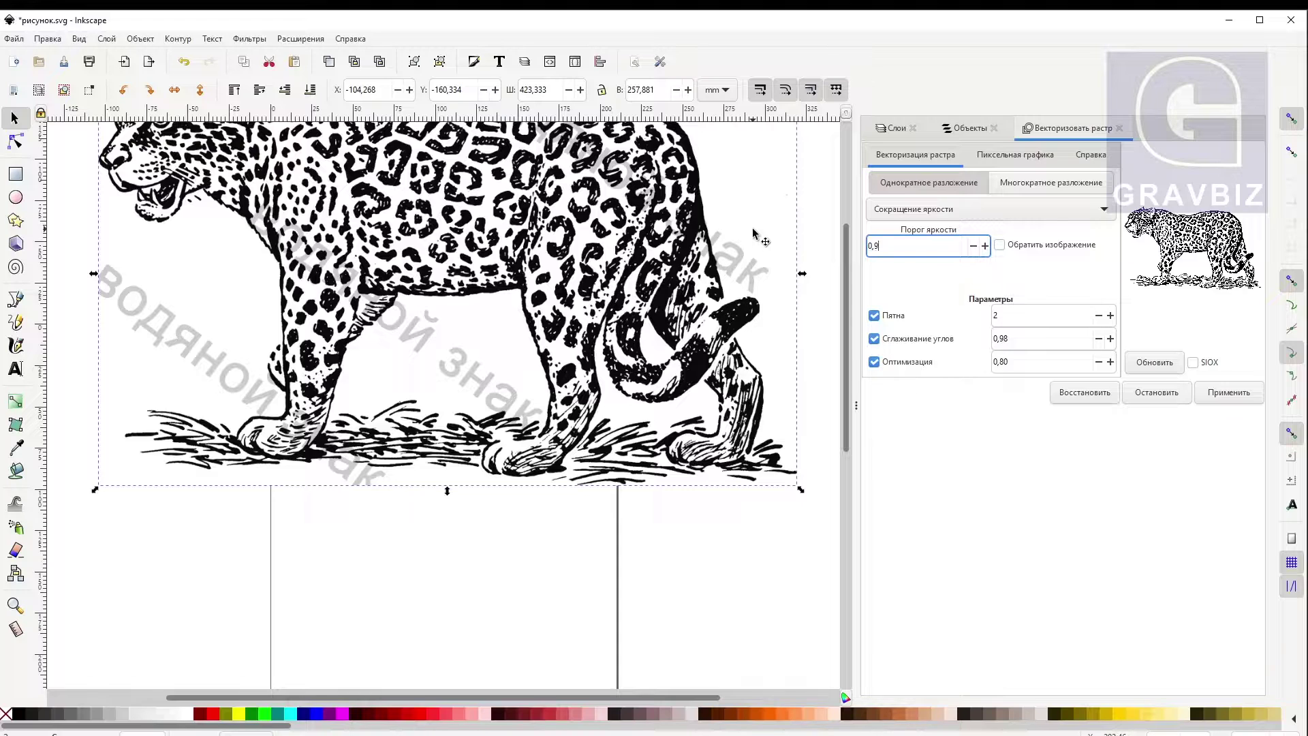
click(1132, 367)
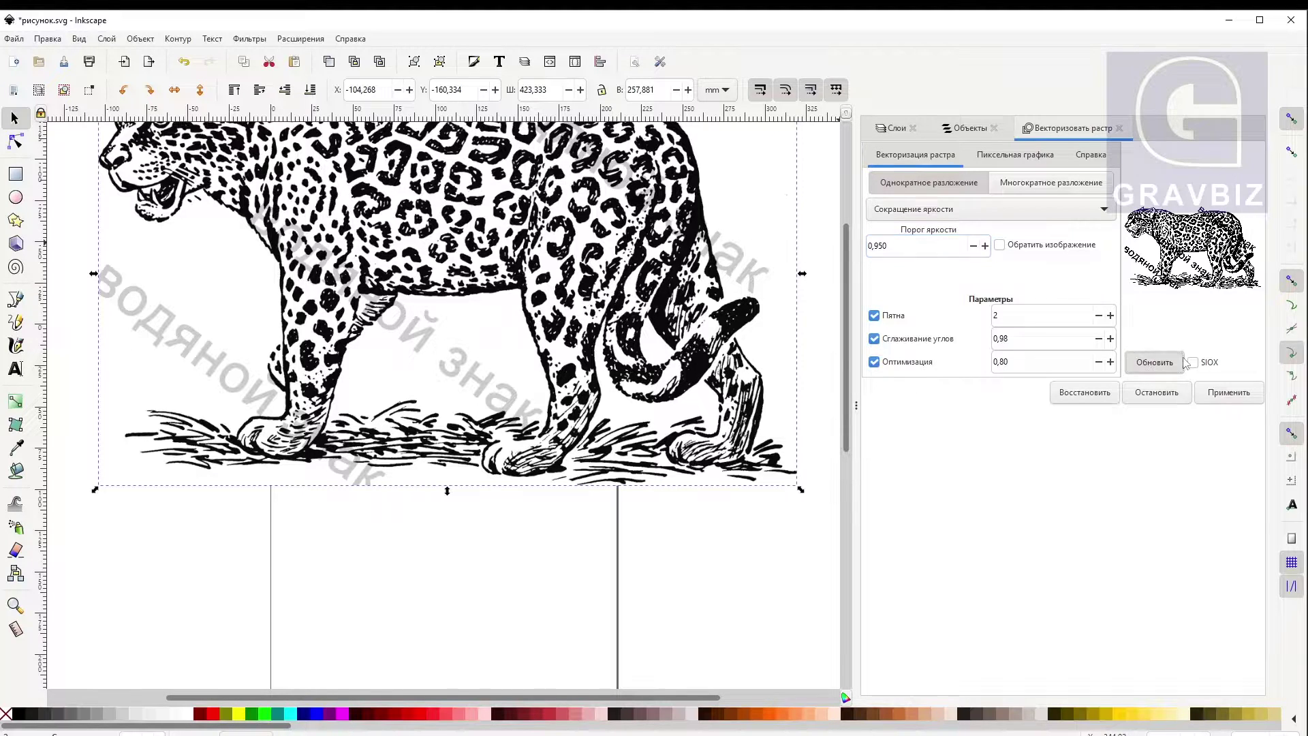
drag(855, 408, 459, 408)
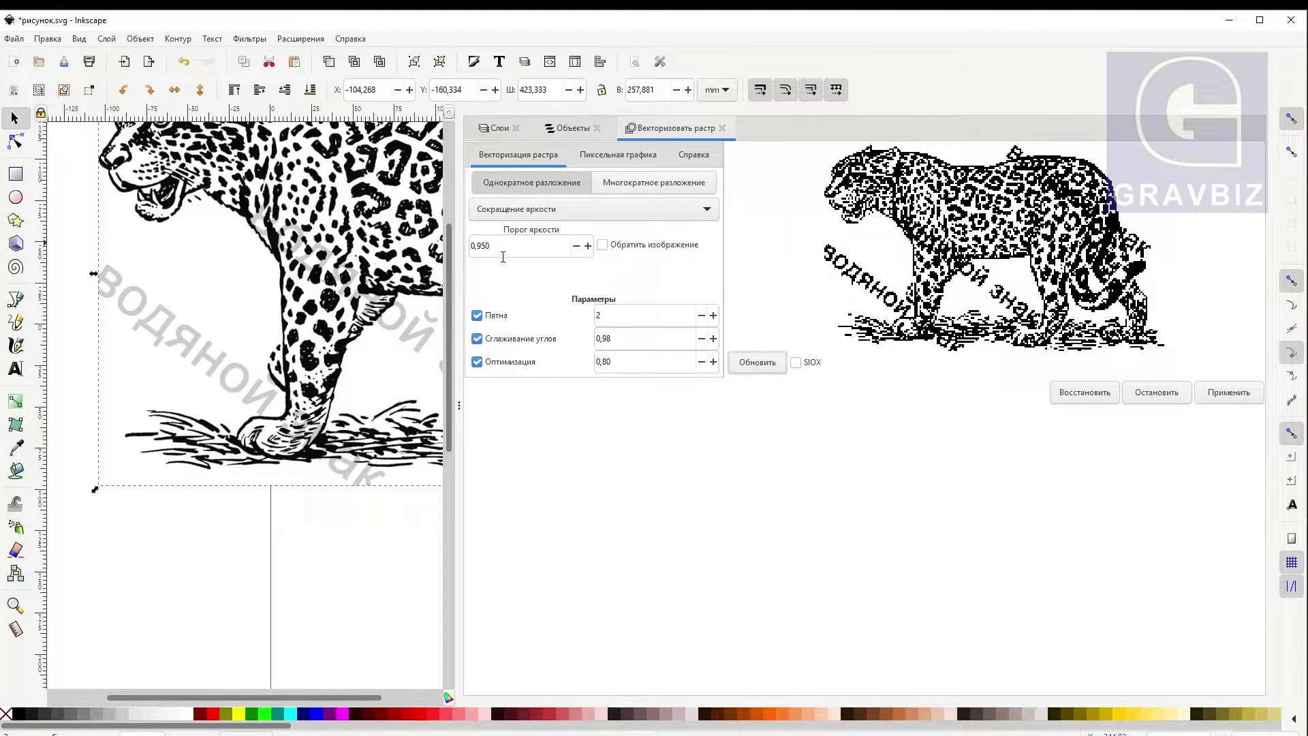
Step: Lower the brightness threshold in stages to 0,870 and 0,790, refreshing the trace preview at each value
click(577, 248)
click(576, 247)
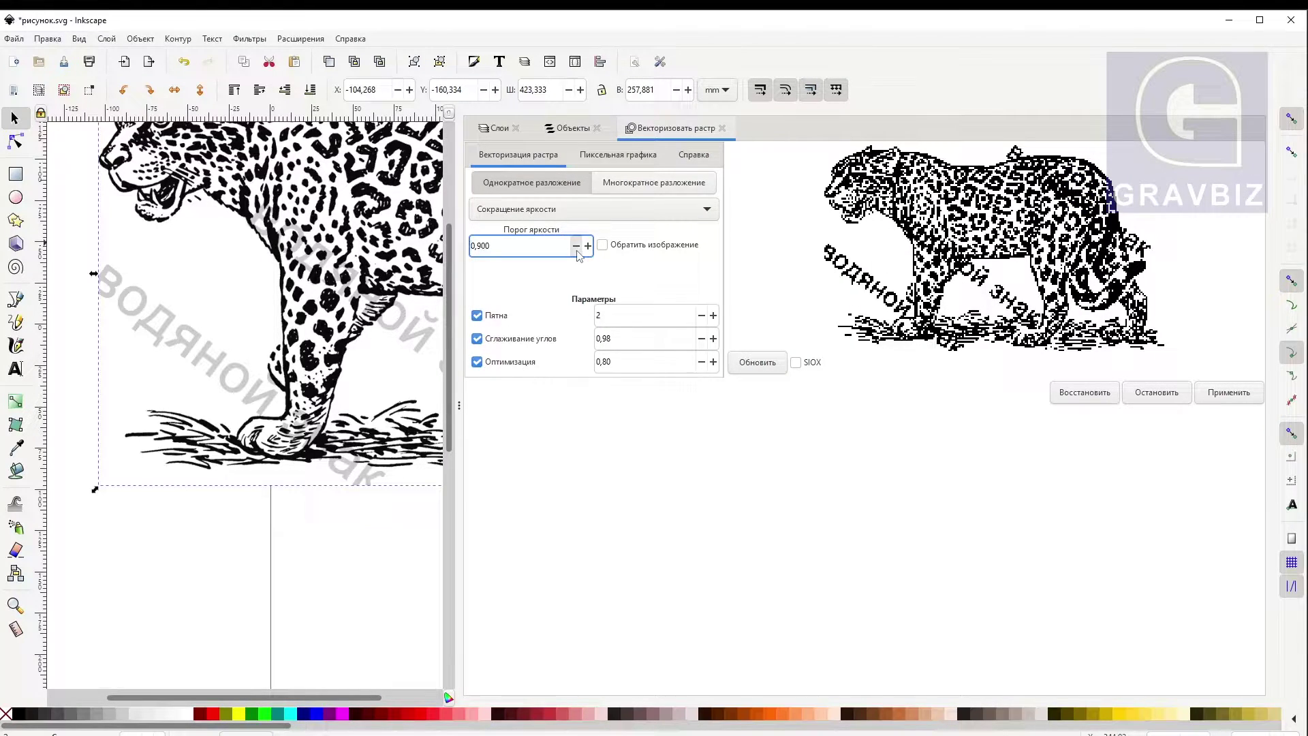
click(577, 249)
click(746, 361)
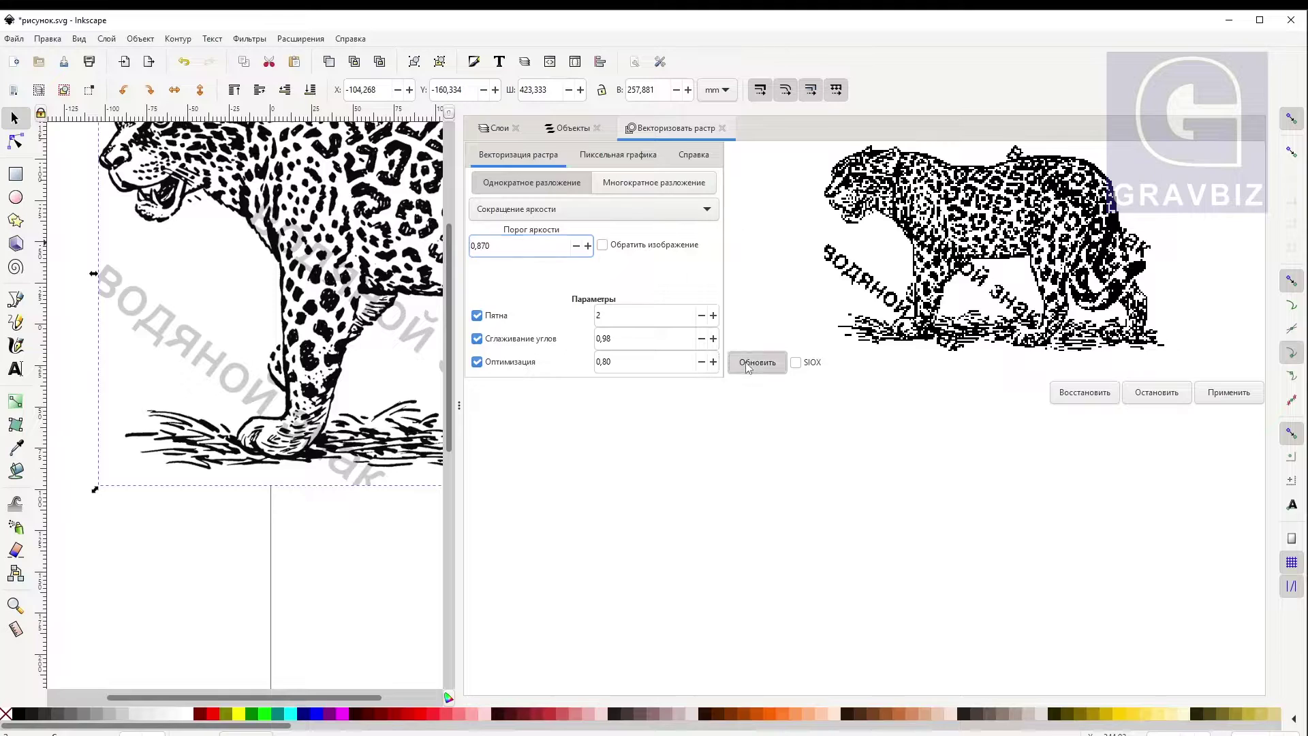
click(576, 247)
click(576, 246)
click(577, 247)
click(576, 247)
click(576, 247)
click(576, 247)
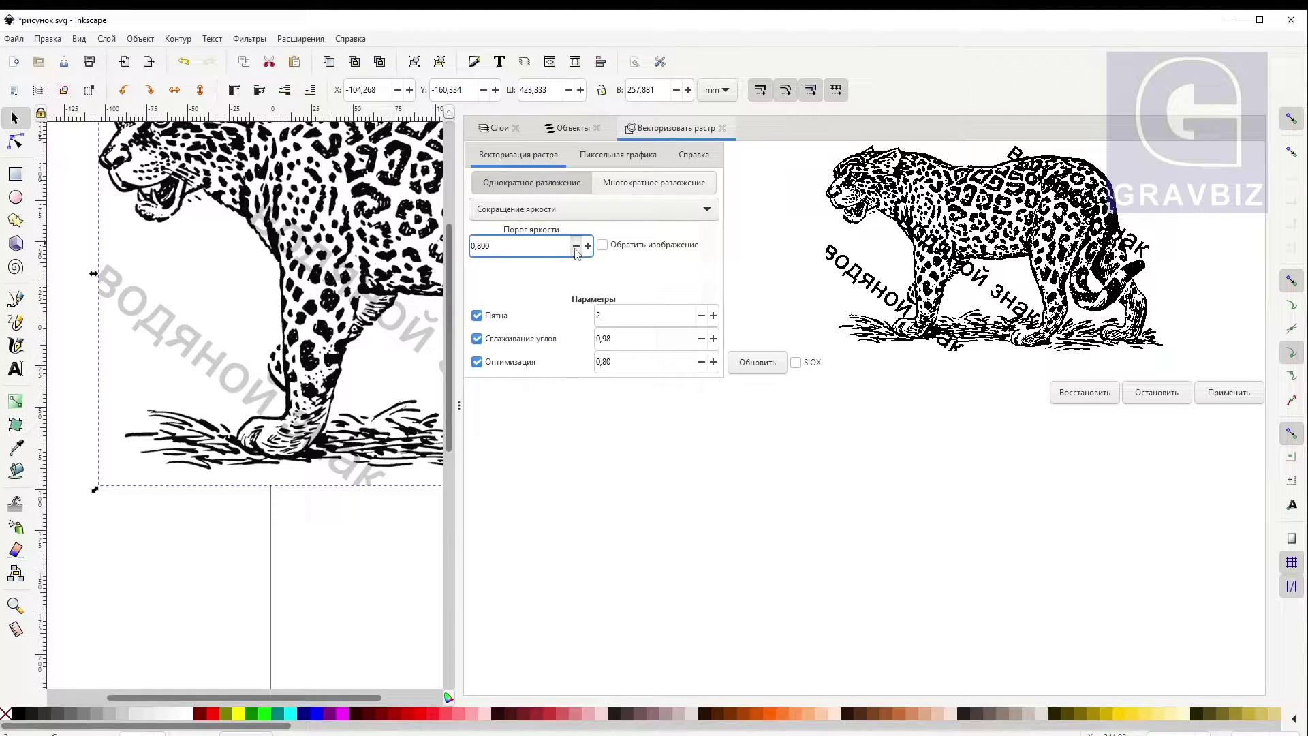
click(779, 363)
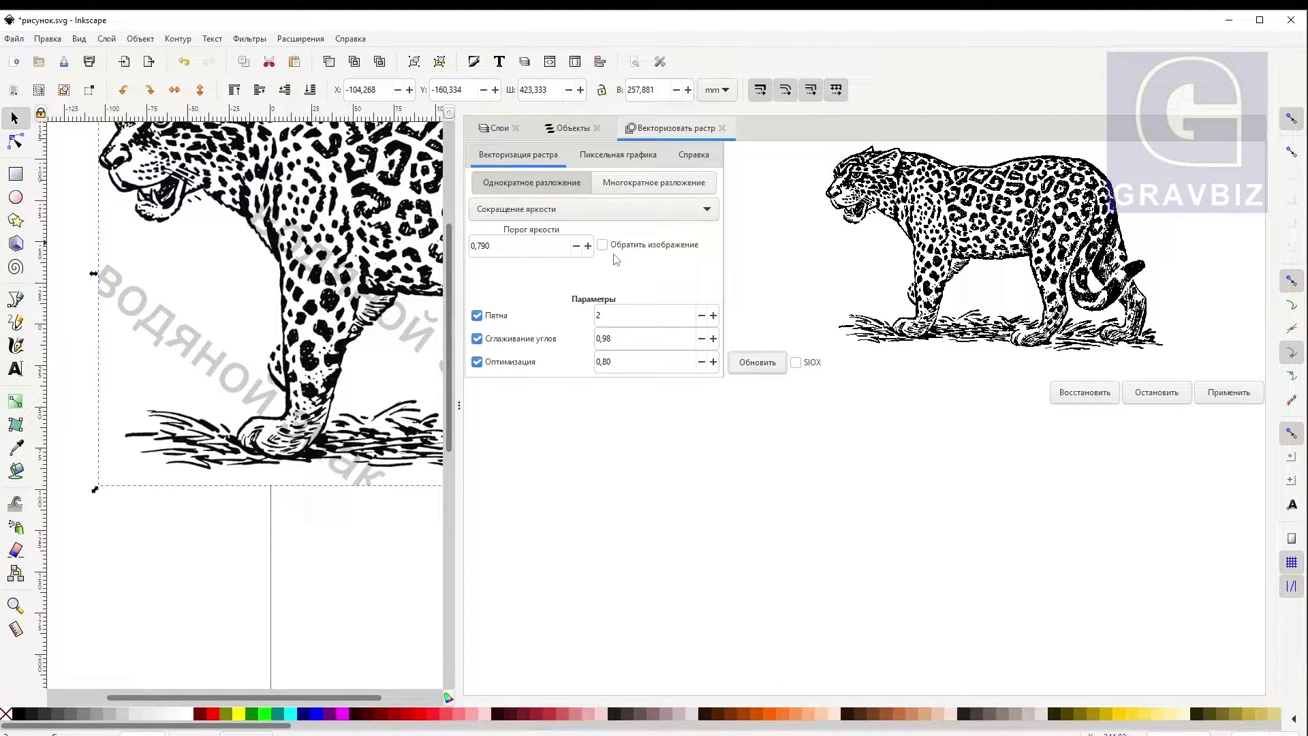
Step: Try a brightness threshold of 0,810 in the preview and return it to 0,790
click(588, 246)
click(588, 246)
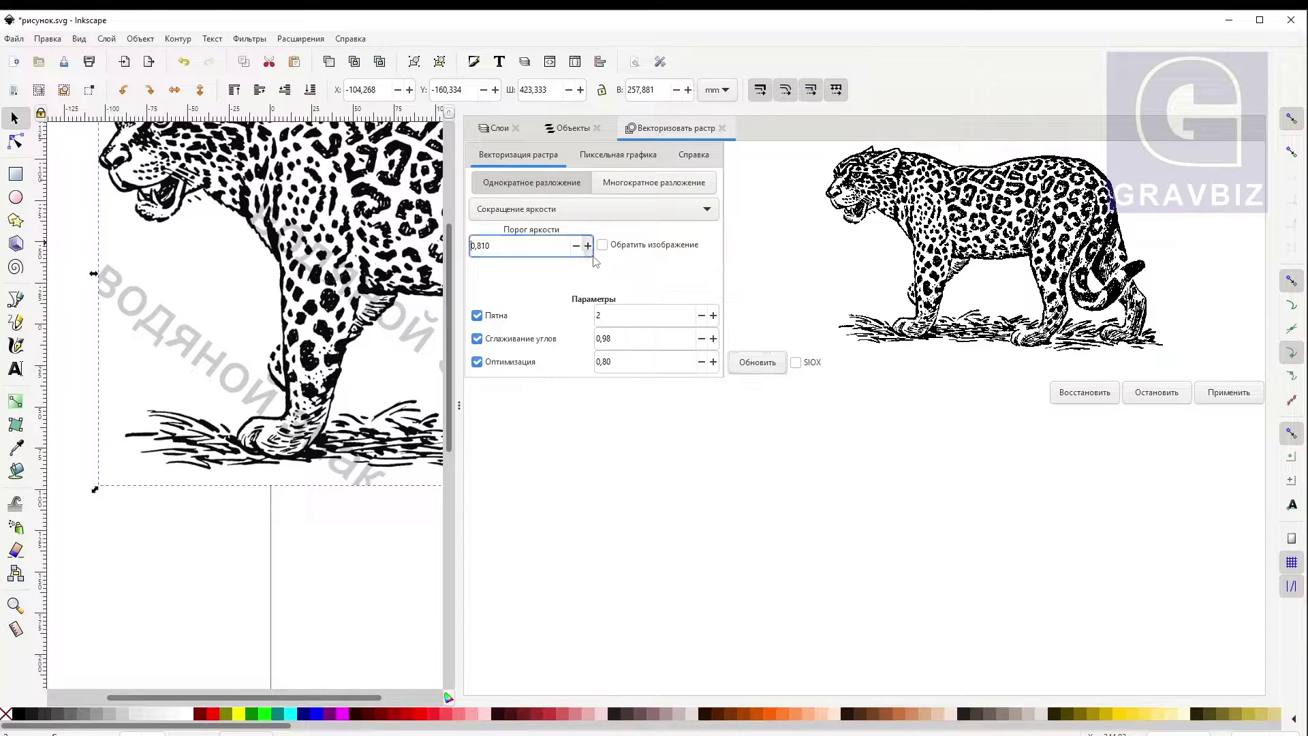
click(758, 362)
click(577, 247)
click(578, 247)
click(757, 360)
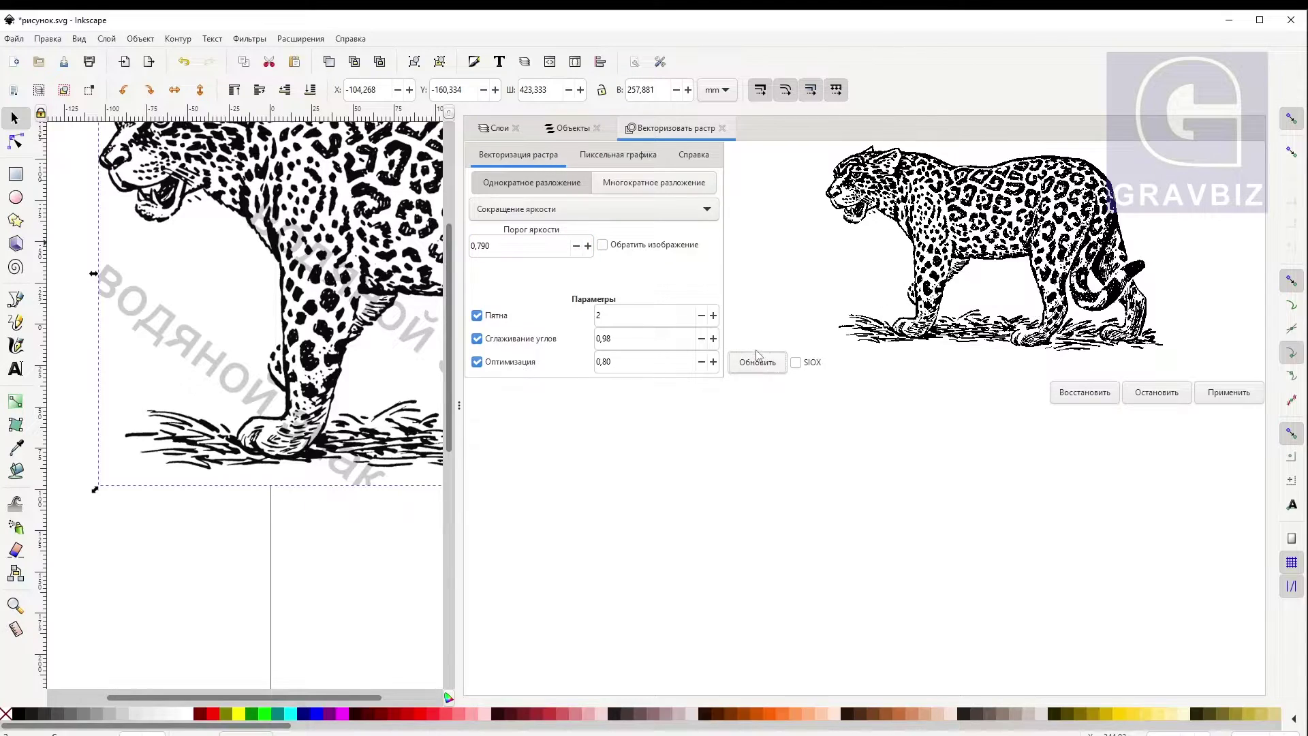
Step: Set corner smoothing to 1,02 with speckles at 2, and apply the trace after refreshing the preview
click(701, 314)
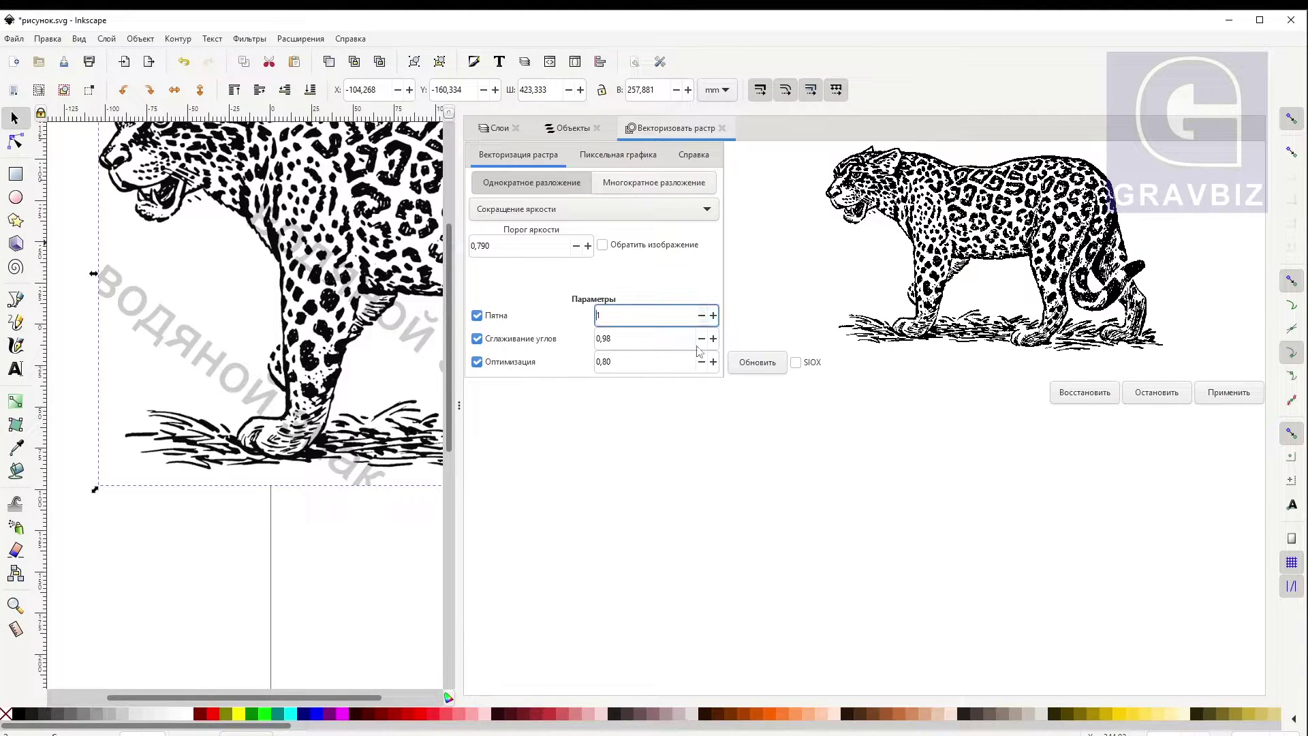
click(713, 338)
click(713, 339)
click(713, 339)
click(713, 339)
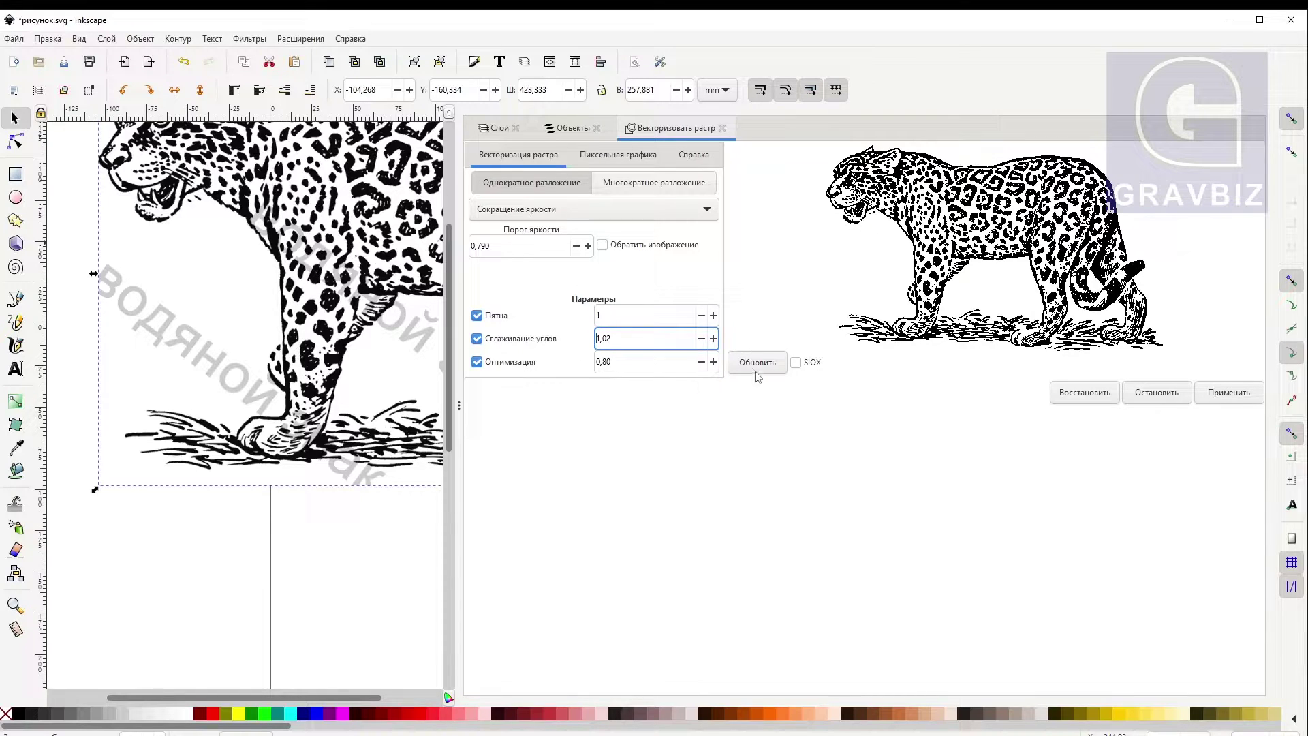
click(714, 315)
click(755, 363)
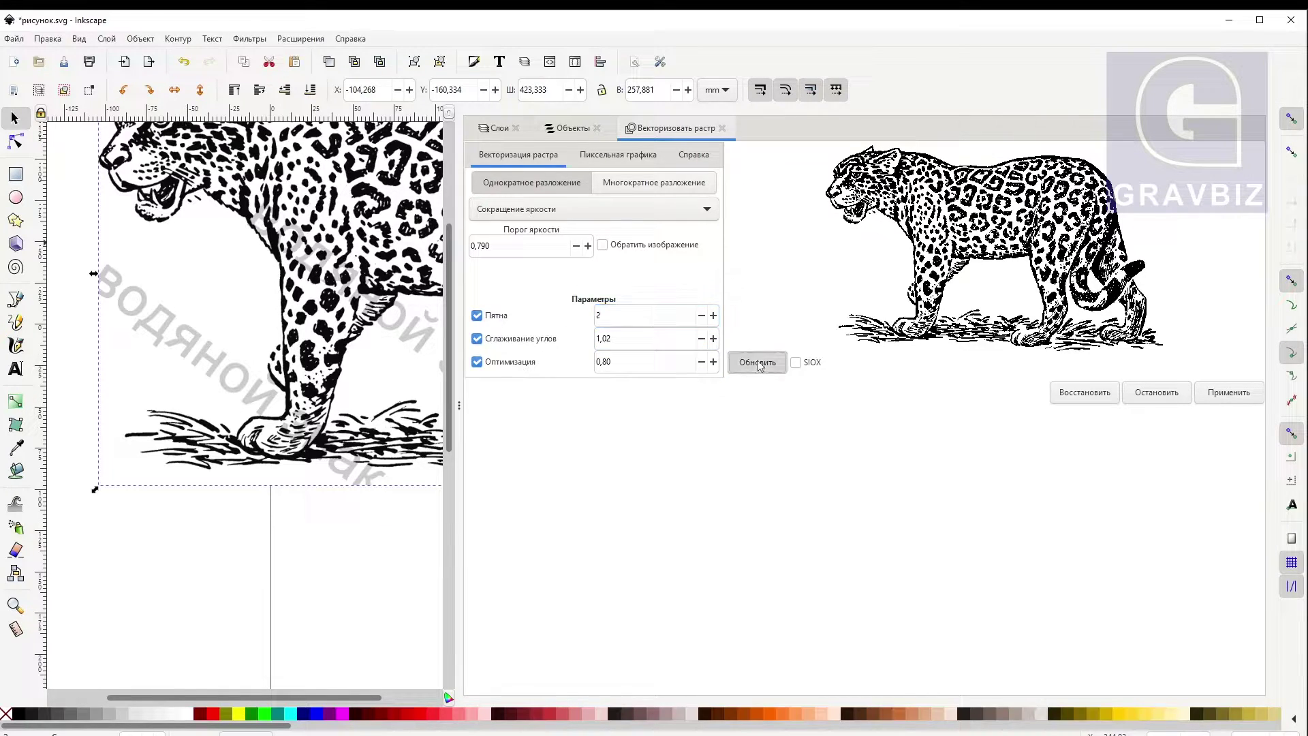
click(1233, 394)
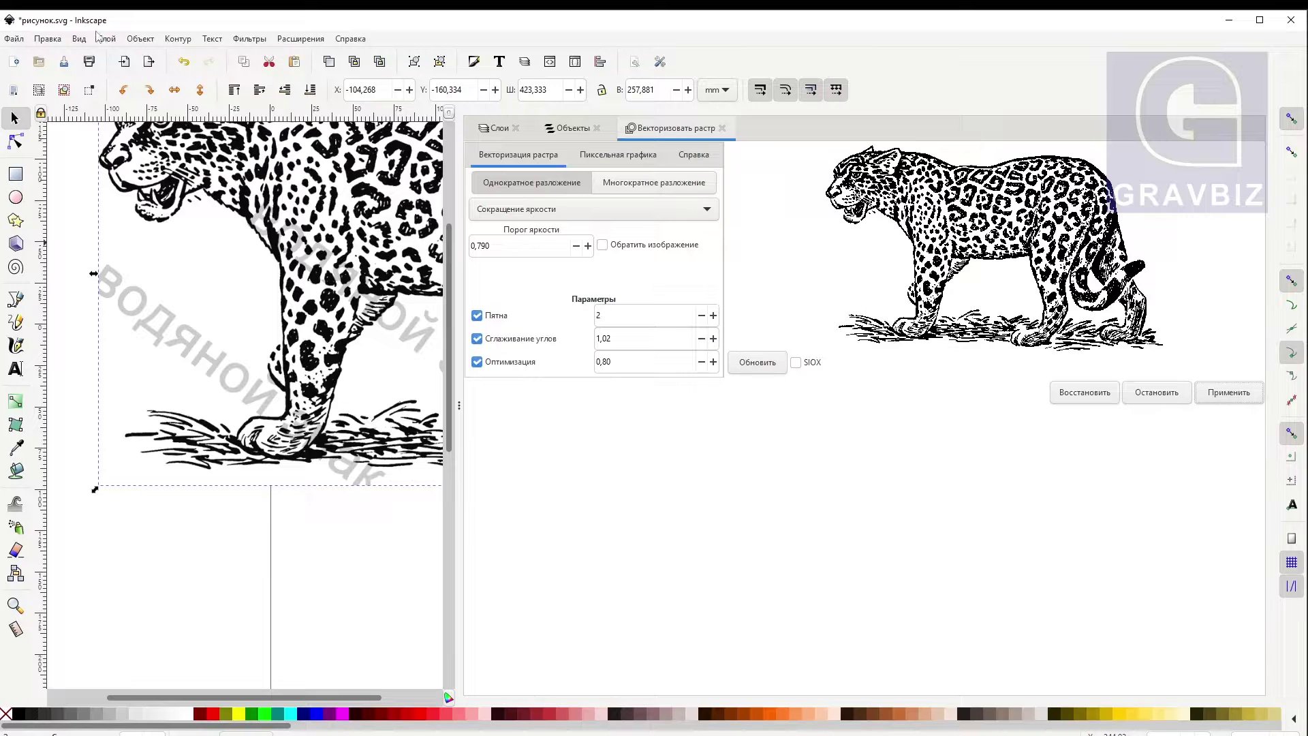
Step: Save the document to the Desktop as леопард.svg in Inkscape SVG format
key(ctrl+shift+s)
text(леопард.svg)
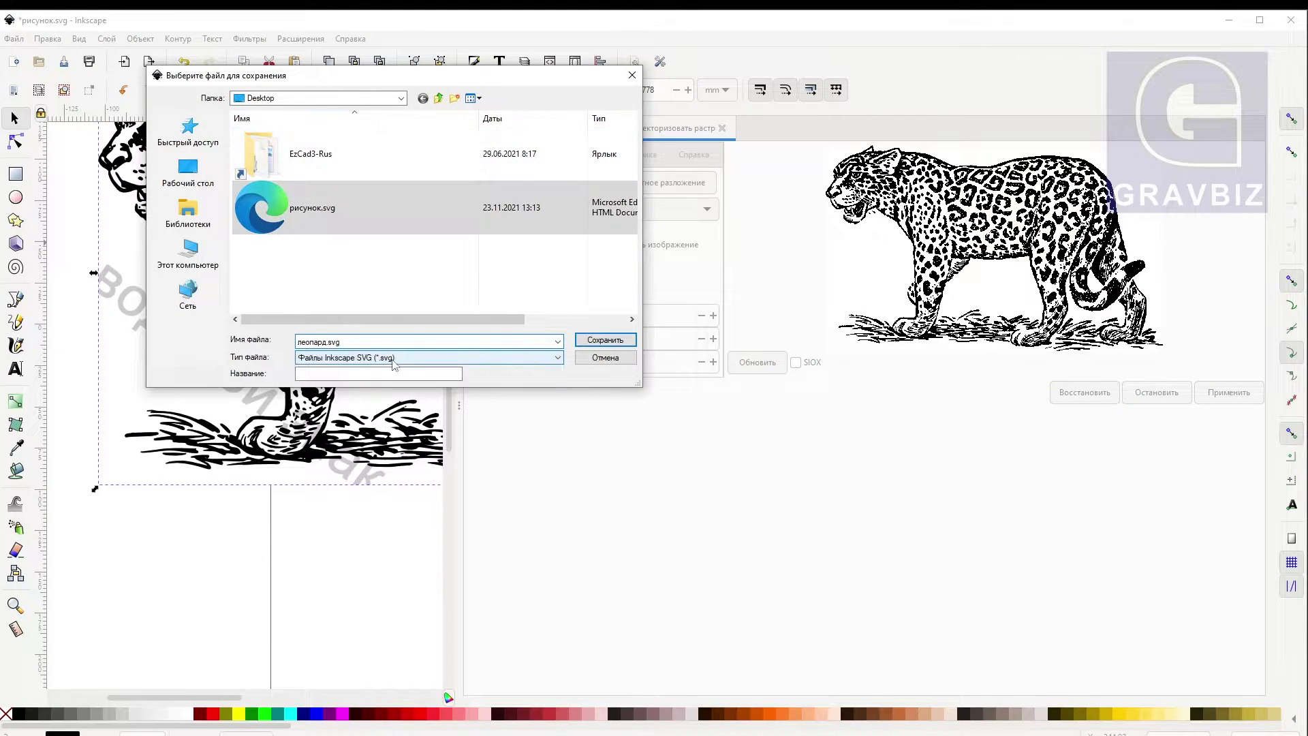
click(345, 358)
click(344, 373)
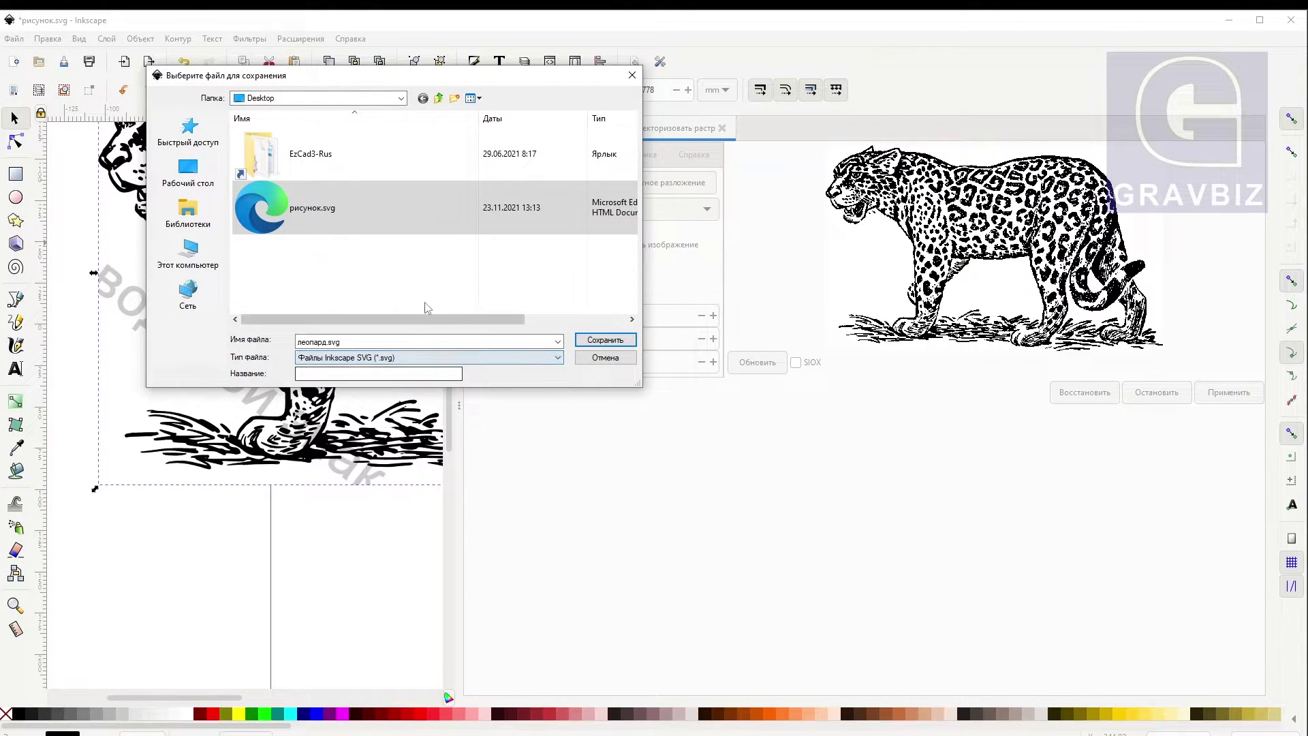
click(604, 338)
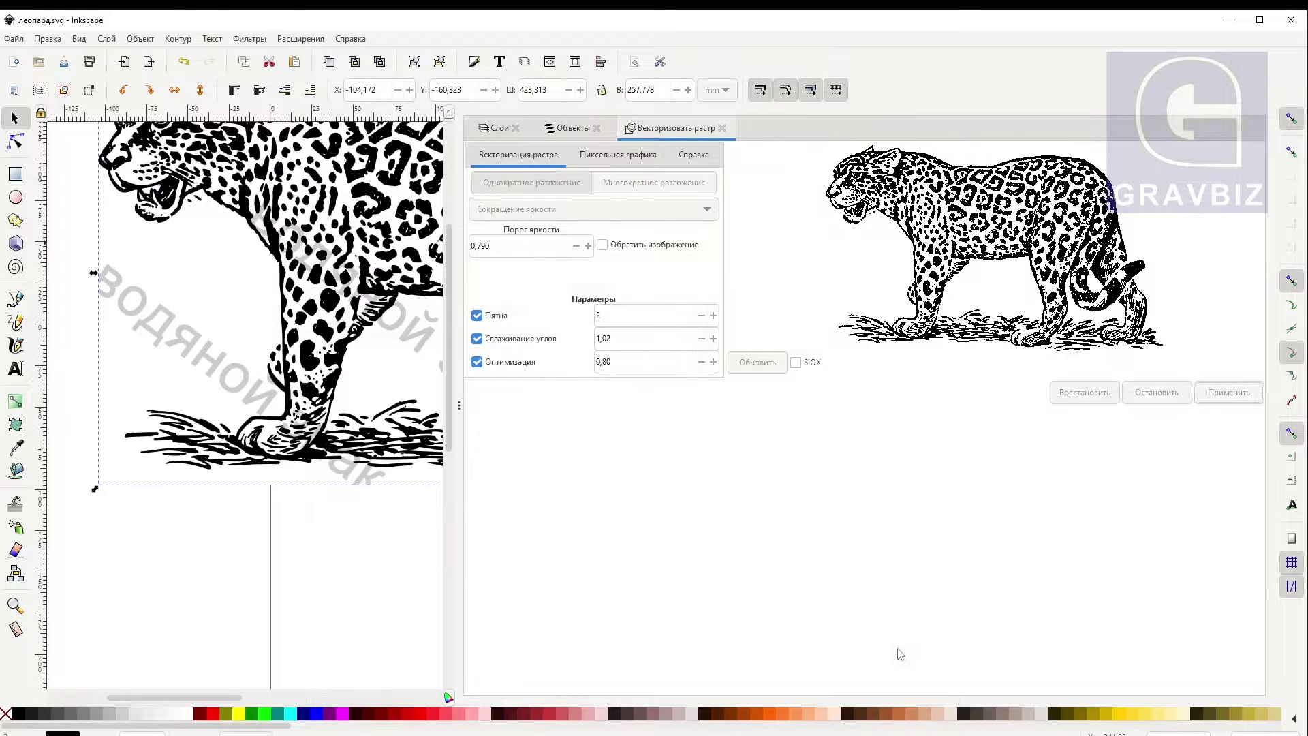
Step: Switch to EzCad2 and import the vector file леопард.svg from the Desktop
click(709, 721)
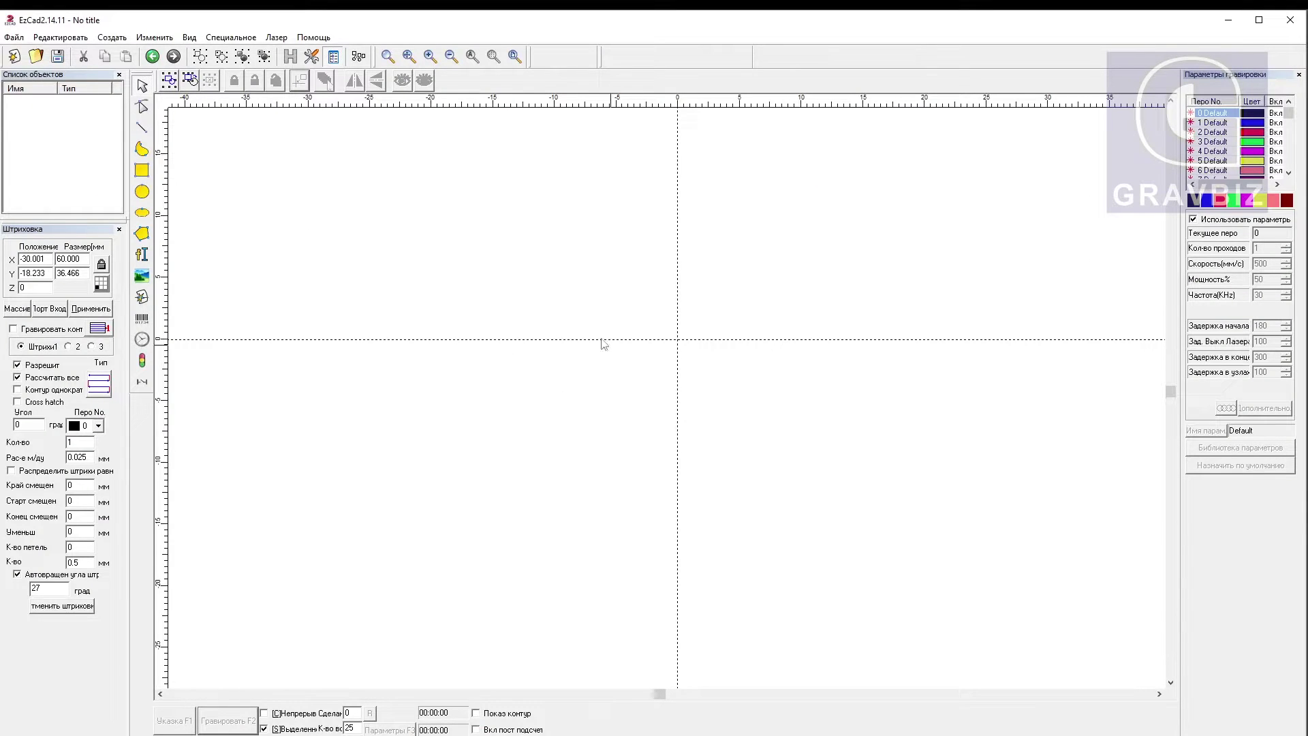
click(142, 297)
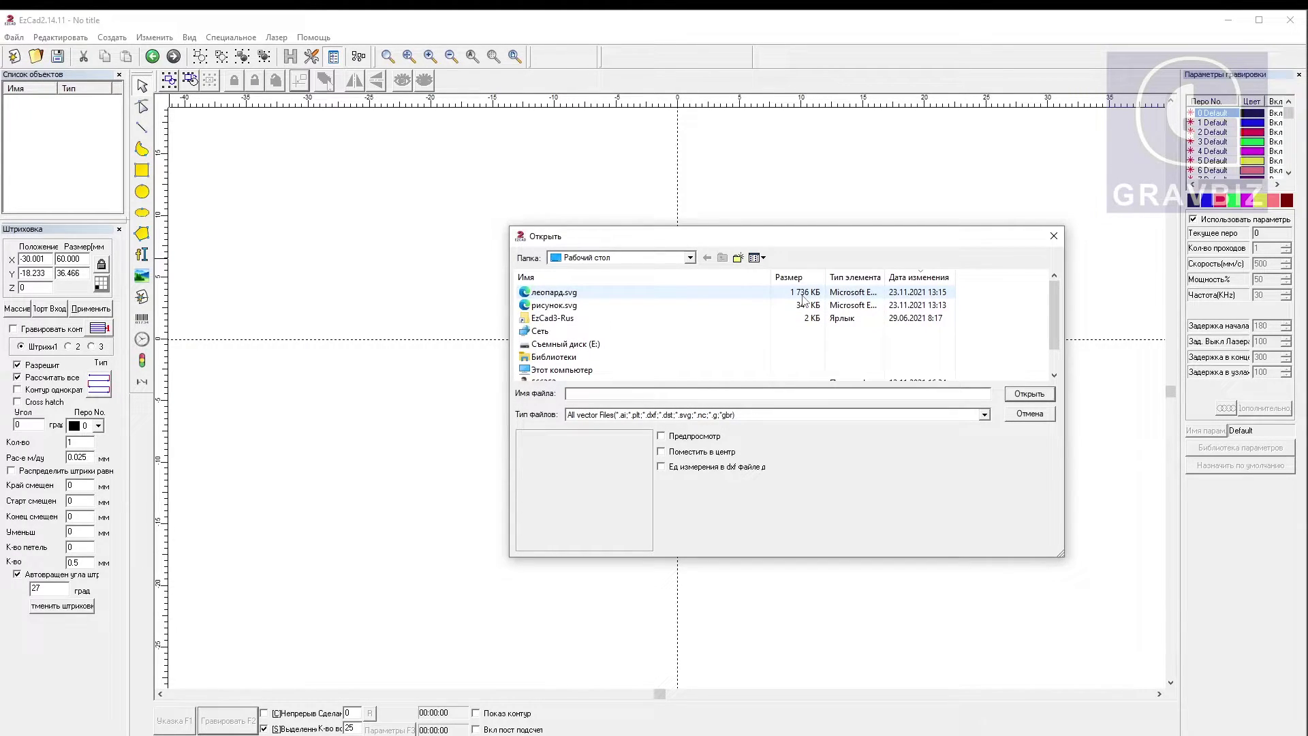
double_click(555, 294)
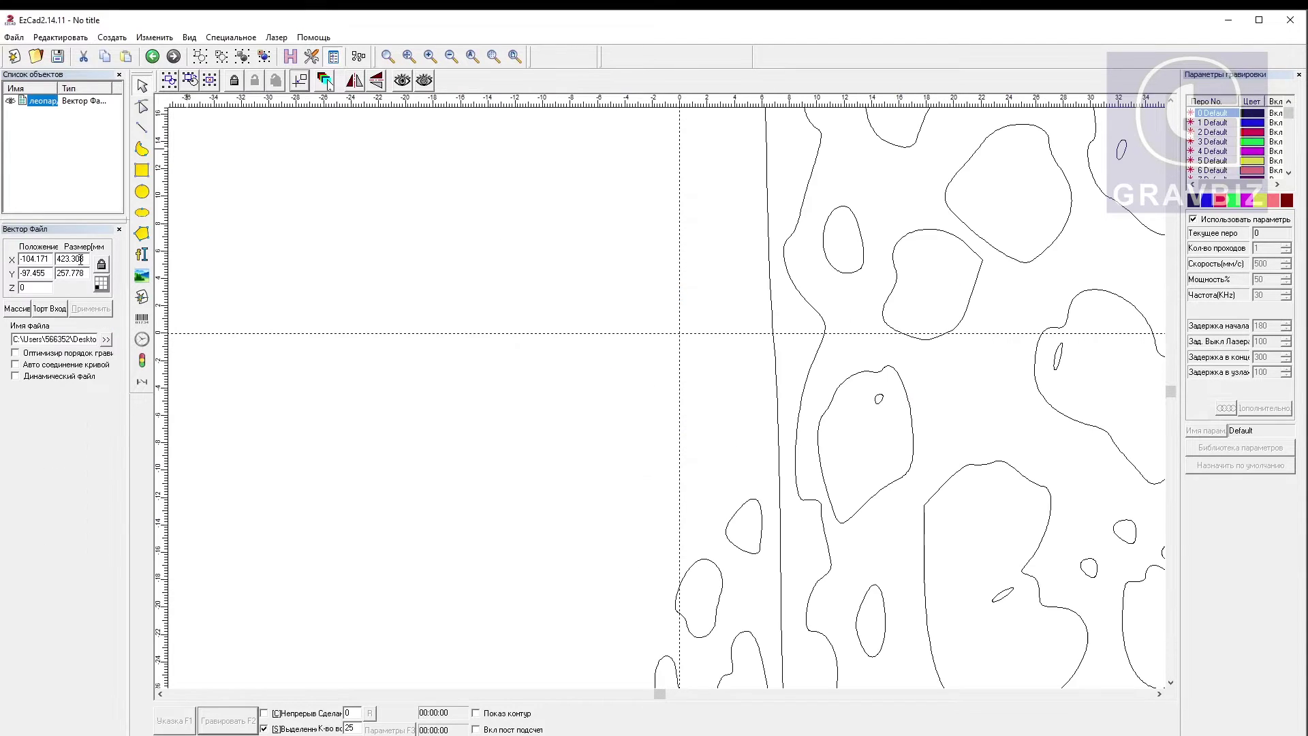
Step: Scale the imported leopard to 50 mm wide at the workspace origin and hatch it with 0.025 mm line spacing
text(50)
key(Return)
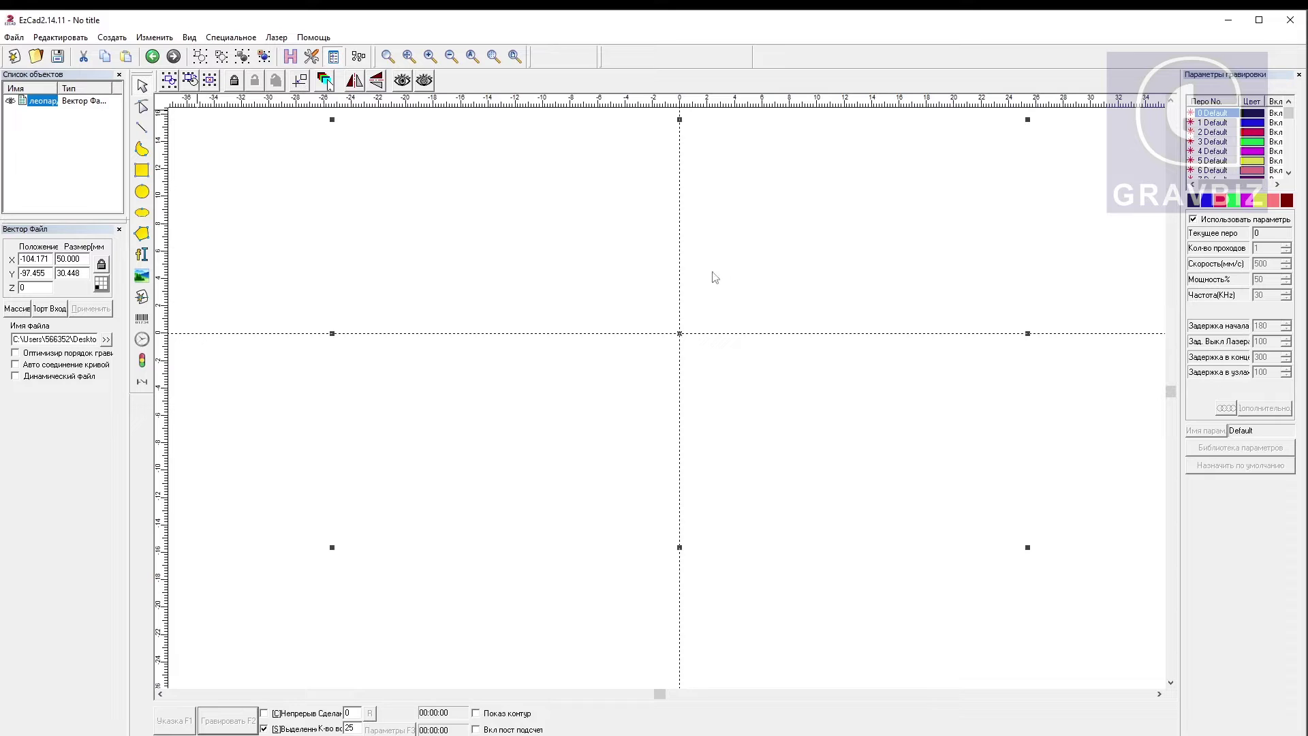
click(292, 57)
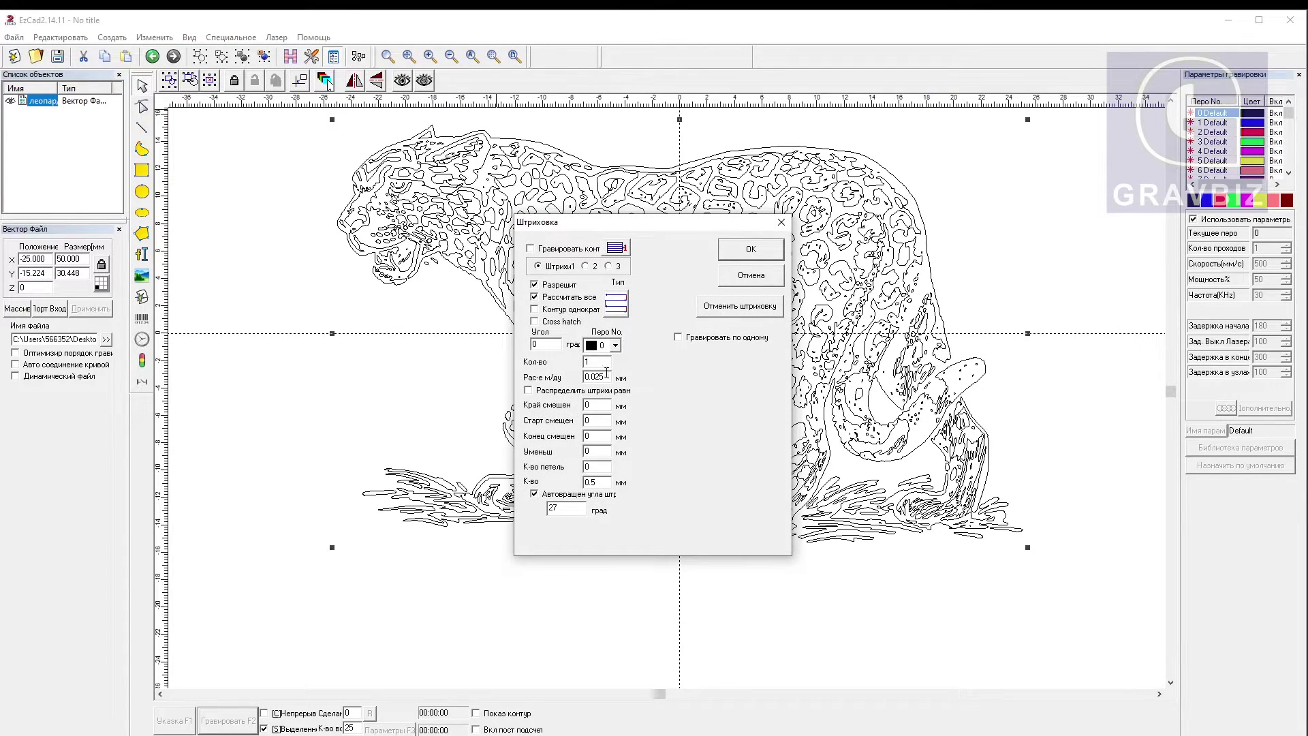
click(725, 247)
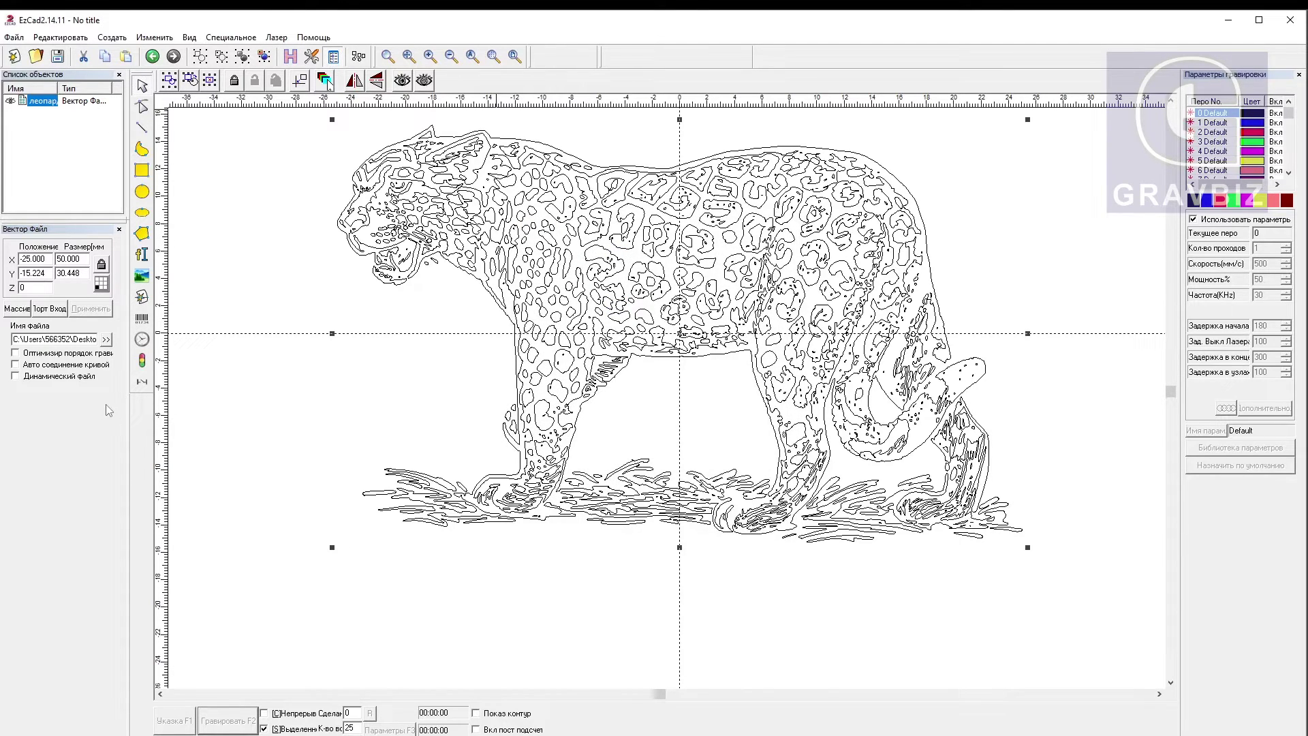